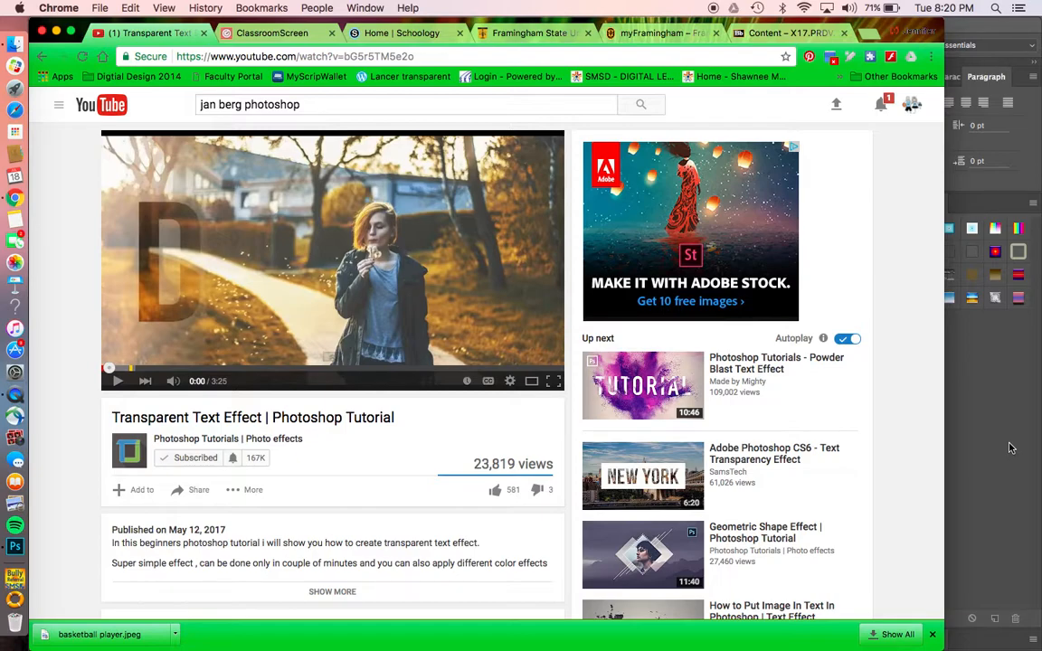
Step: Switch to Photoshop, open the photo IMG_0680.JPG from the Desktop, and dismiss the disk storage notification
{"action": "left_click", "coordinate": [1011, 448]}
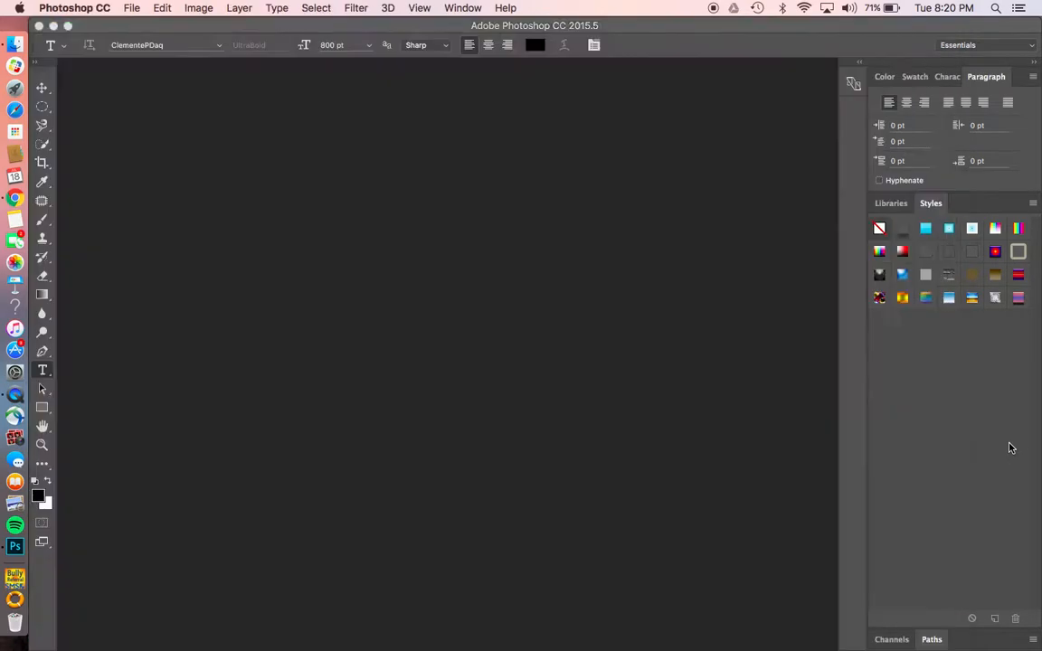
{"action": "left_click", "coordinate": [131, 7]}
{"action": "left_click", "coordinate": [143, 38]}
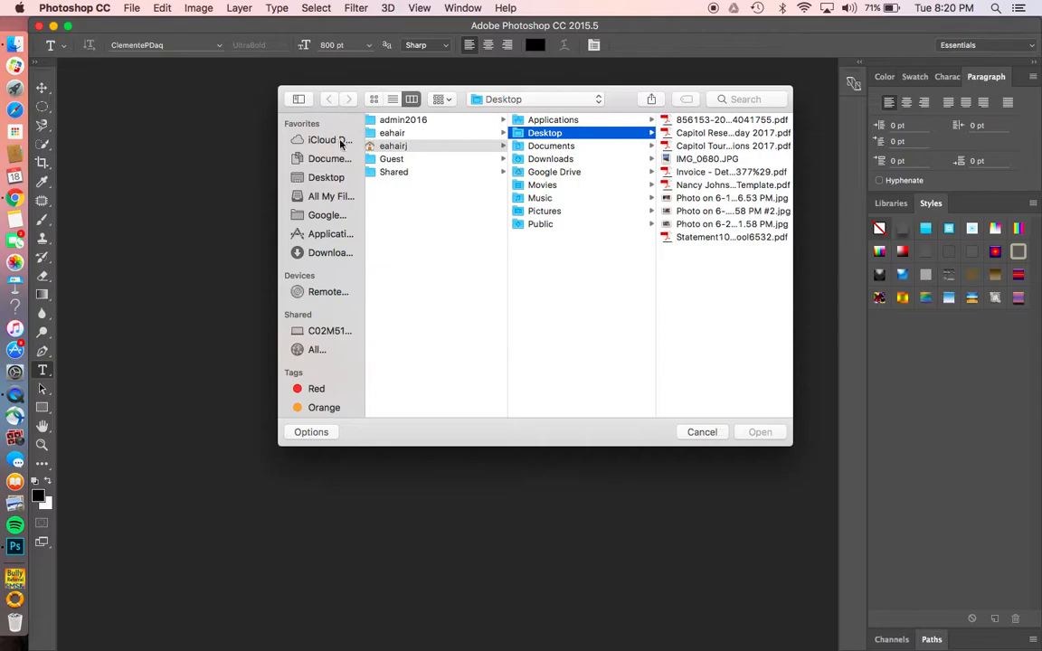
{"action": "left_click", "coordinate": [327, 177]}
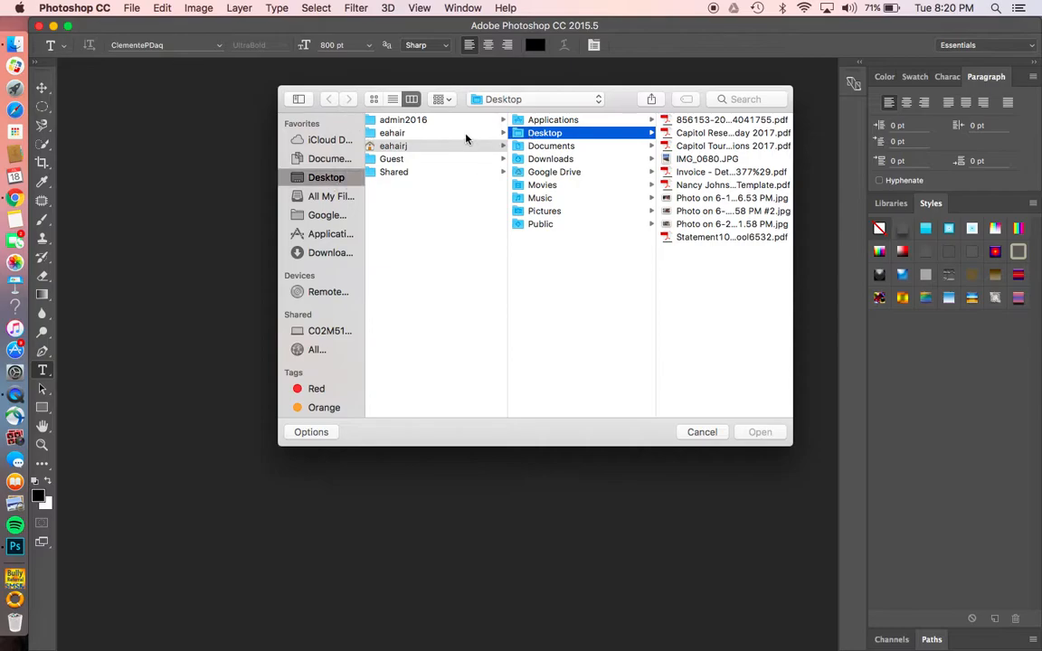
{"action": "left_click", "coordinate": [698, 159]}
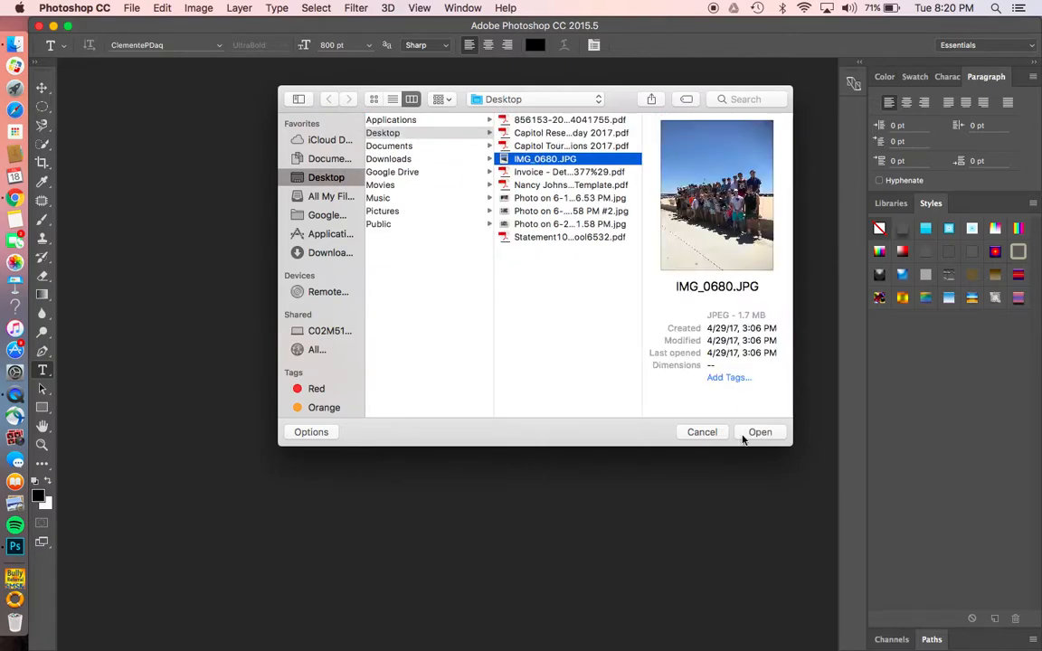
{"action": "left_click", "coordinate": [758, 432]}
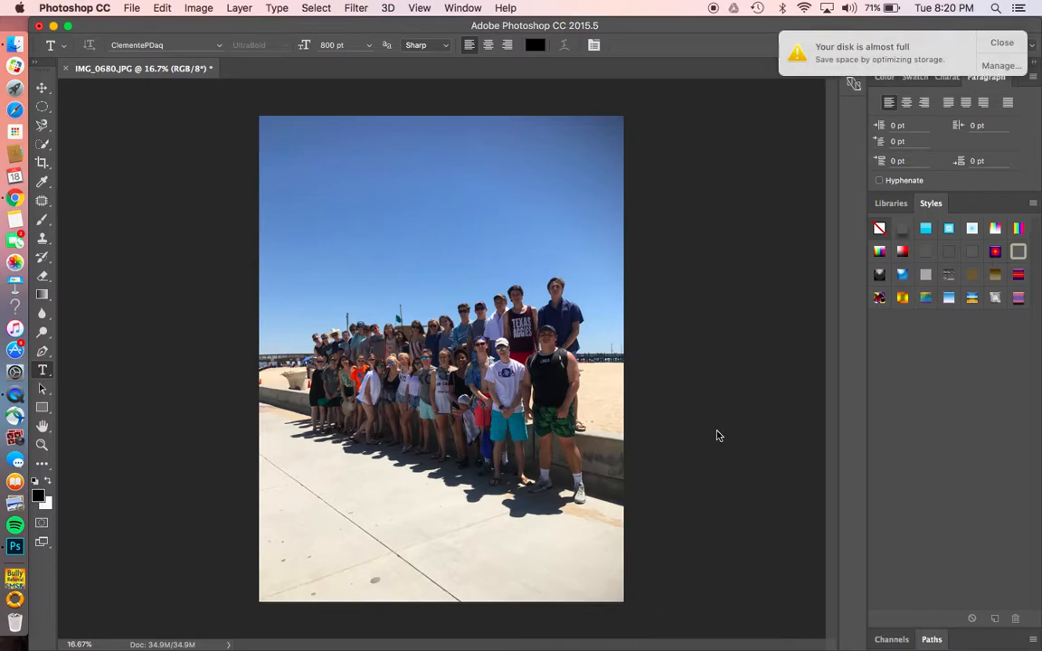
{"action": "left_click", "coordinate": [1003, 42]}
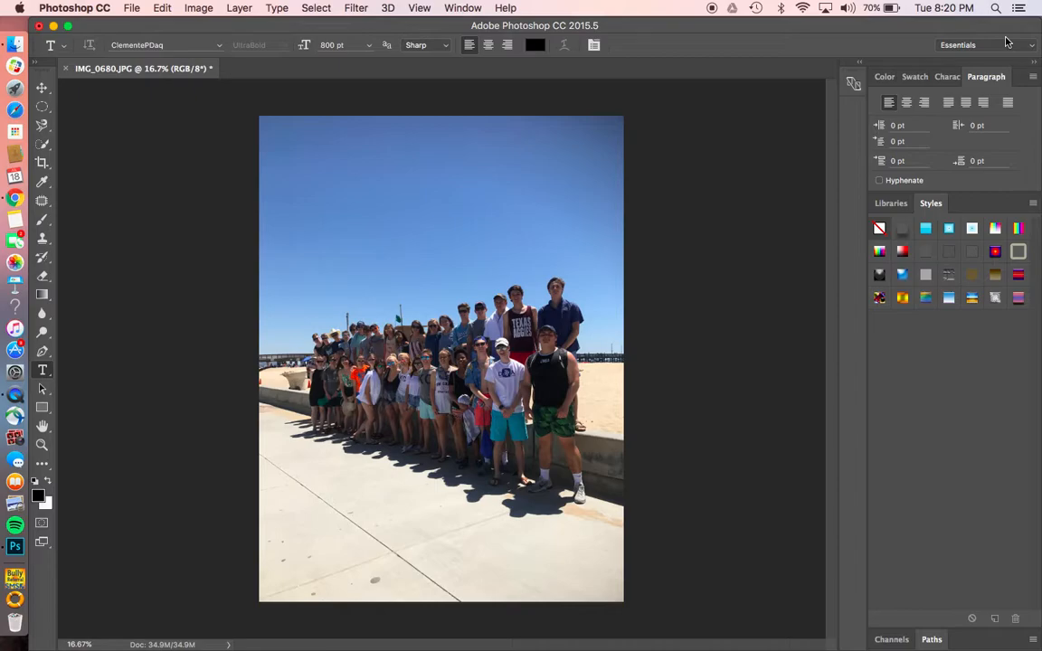
{"action": "left_click", "coordinate": [1003, 44]}
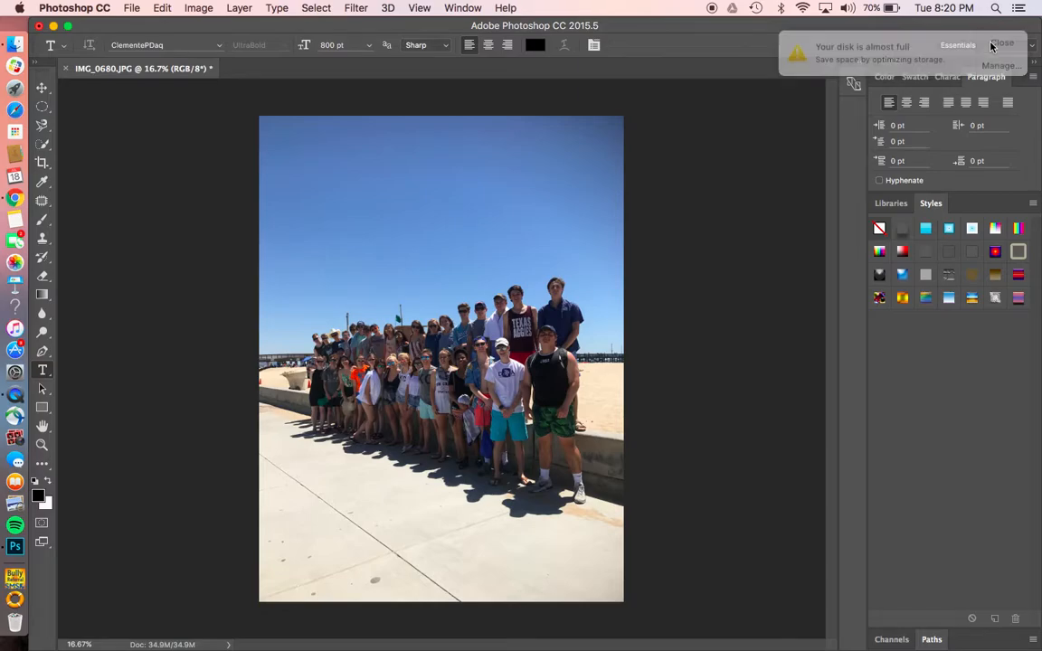
Step: Crop the photo with a free ratio, trimming part of the sky above and the pavement below the group
{"action": "left_click", "coordinate": [41, 165]}
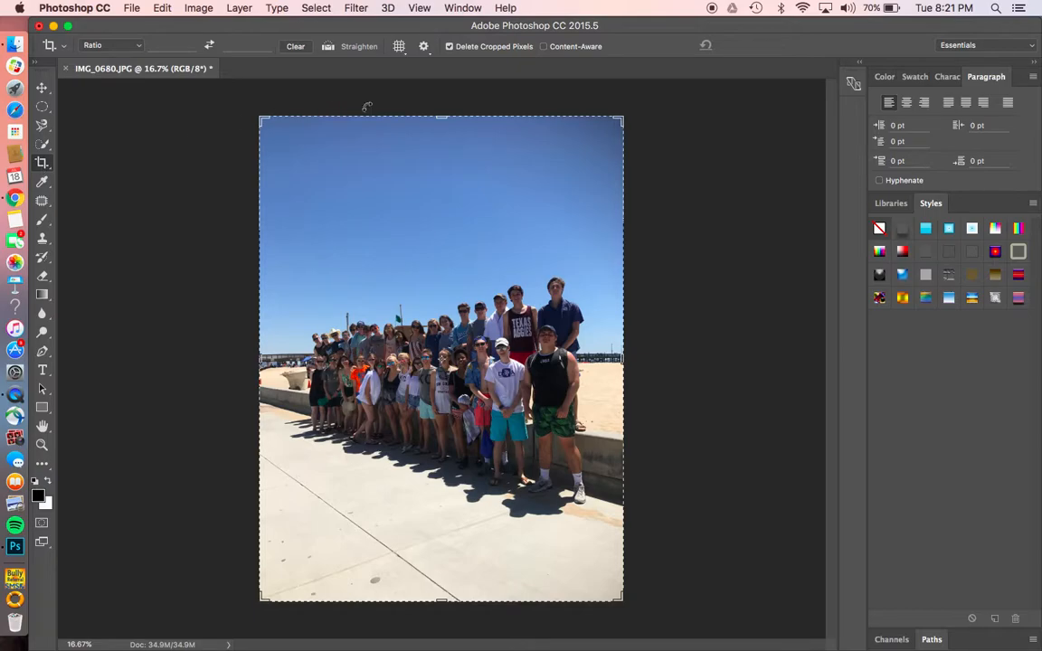
{"action": "left_click", "coordinate": [109, 45]}
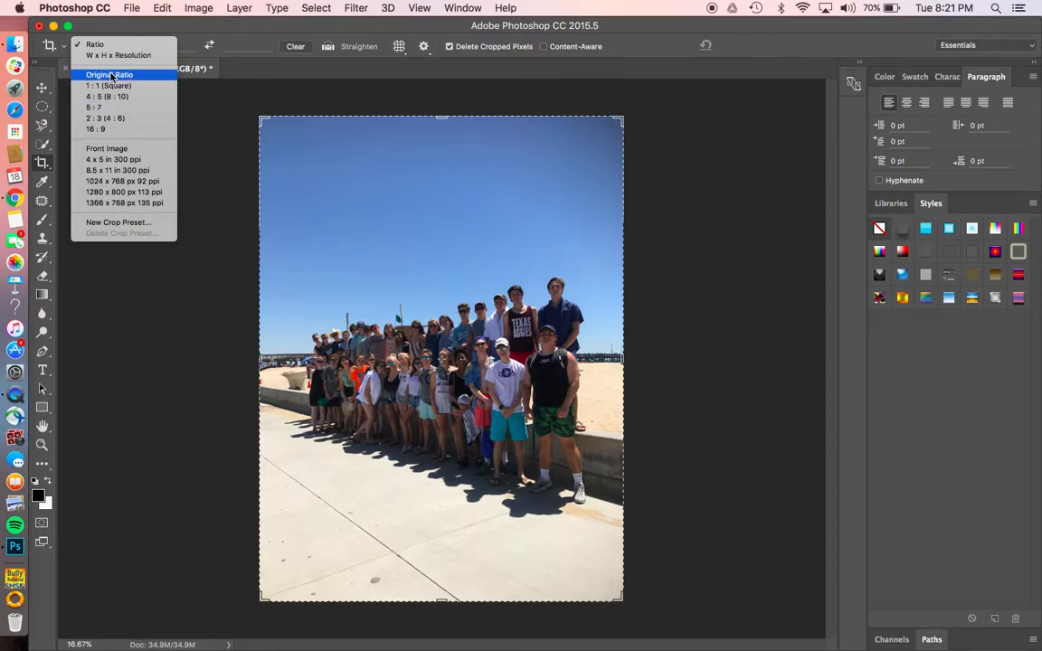
{"action": "left_click", "coordinate": [441, 113]}
{"action": "left_click_drag", "start_coordinate": [441, 117], "coordinate": [441, 155]}
{"action": "left_click_drag", "start_coordinate": [443, 562], "coordinate": [443, 538]}
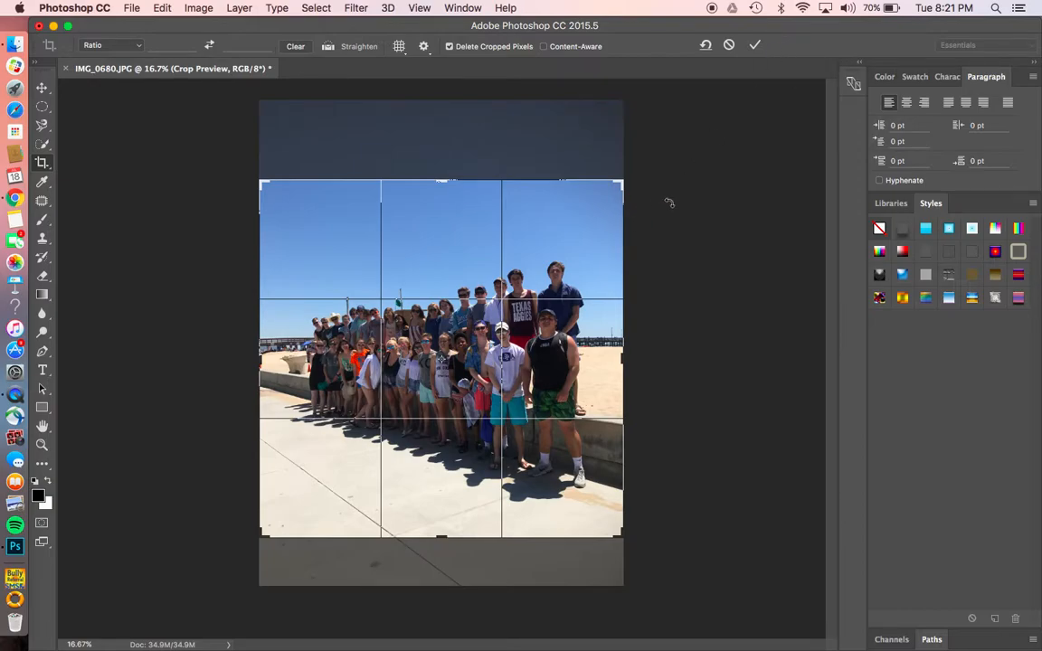
{"action": "left_click", "coordinate": [755, 47]}
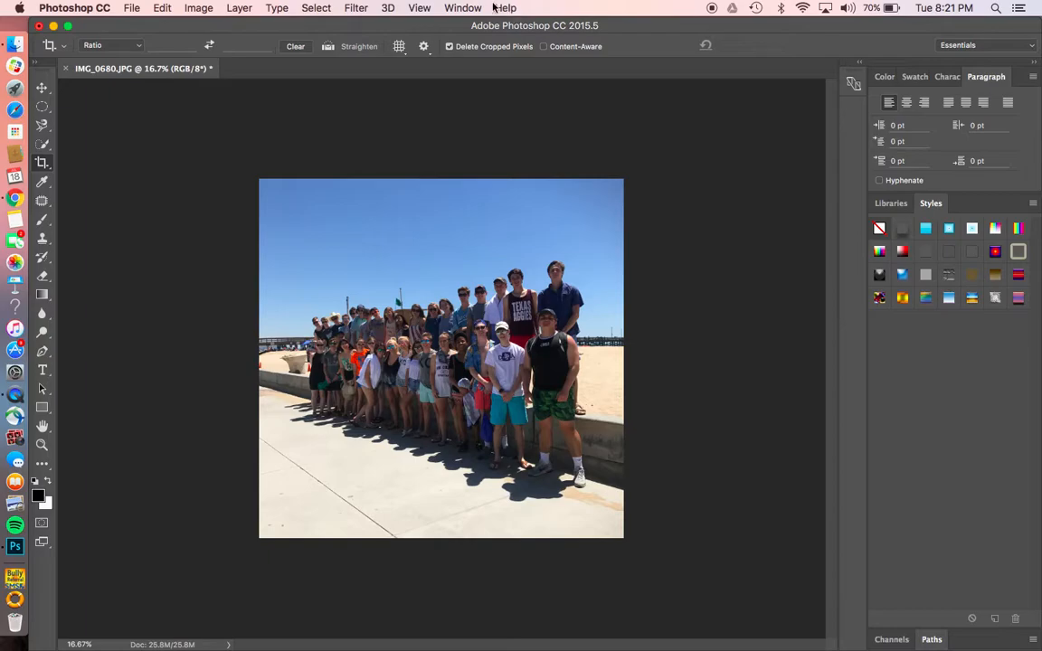
Step: Unlock the Background layer, duplicate it, and hide the original layer beneath the copy
{"action": "left_click", "coordinate": [462, 8]}
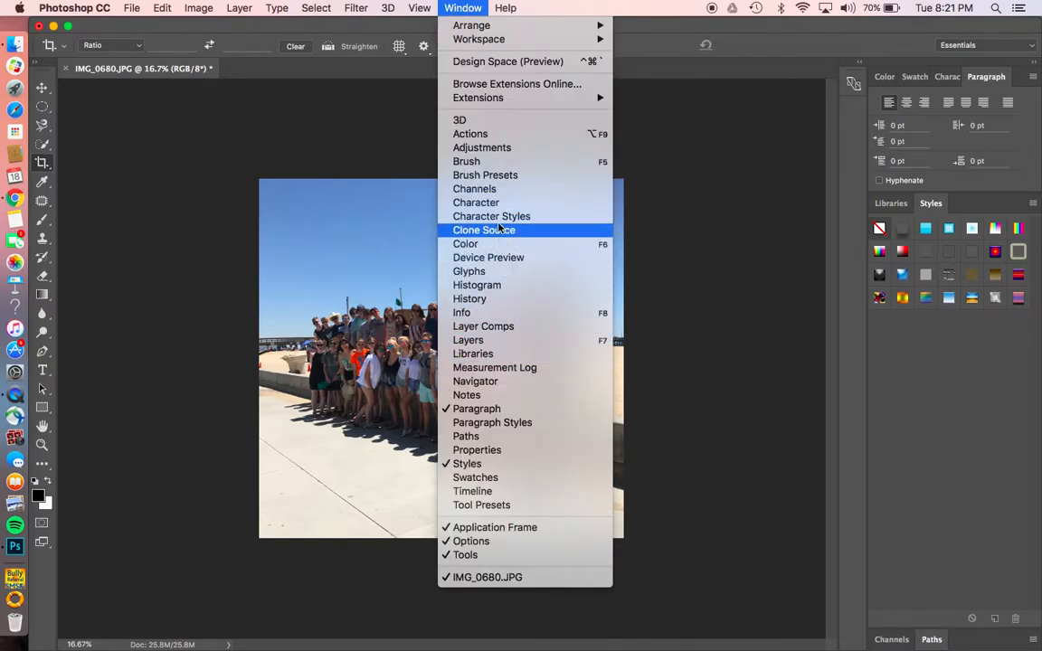
{"action": "left_click", "coordinate": [466, 340]}
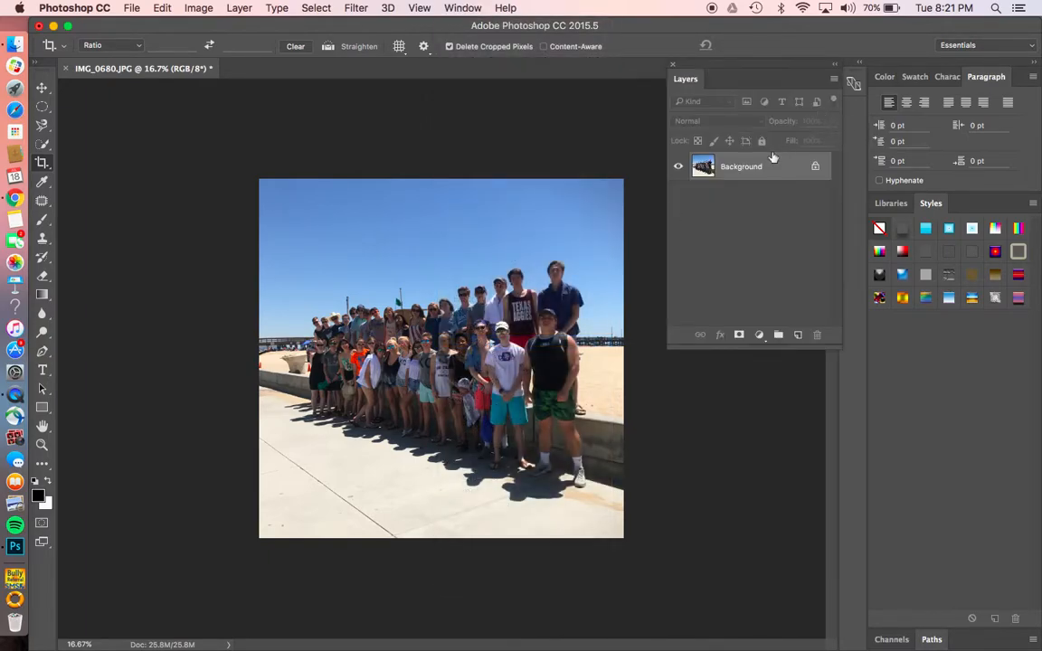
{"action": "left_click_drag", "start_coordinate": [815, 166], "coordinate": [823, 337]}
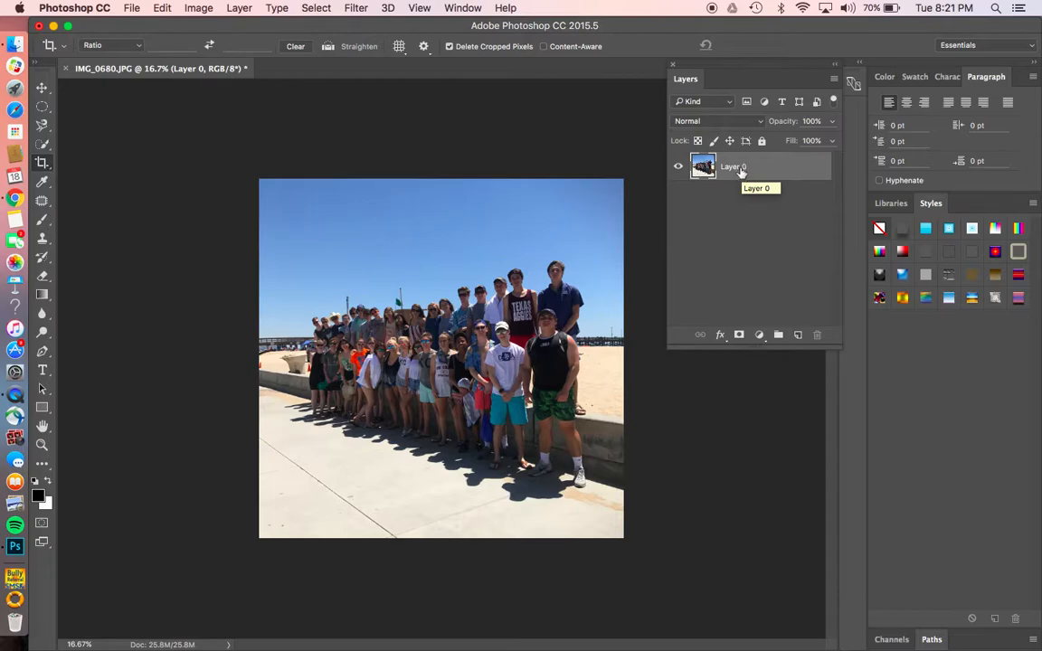
{"action": "key", "text": "super+j"}
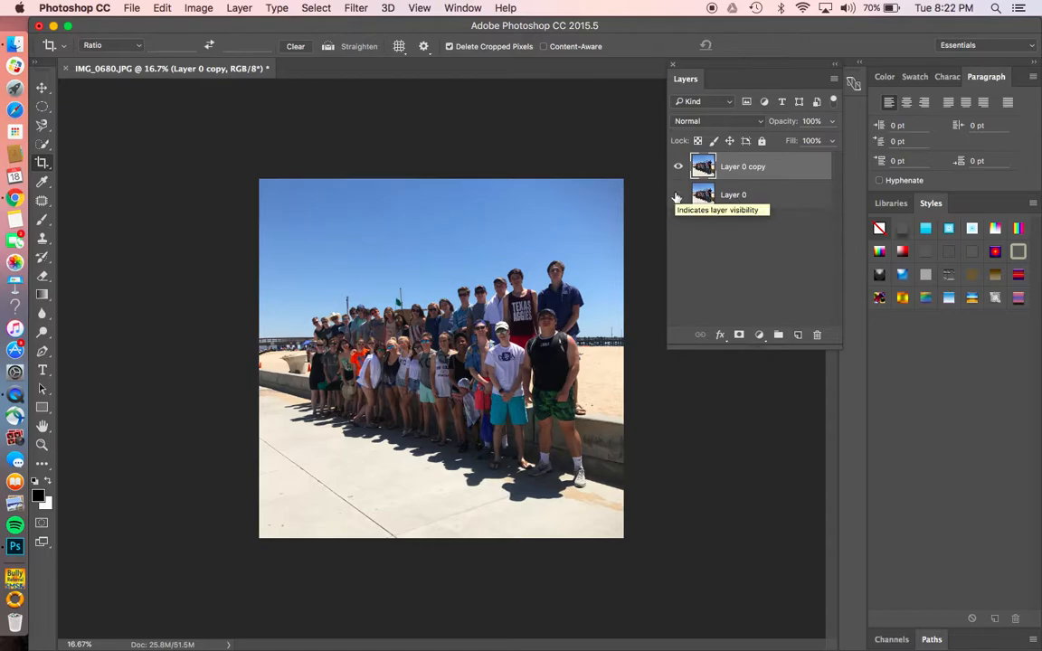
{"action": "double_click", "coordinate": [772, 168]}
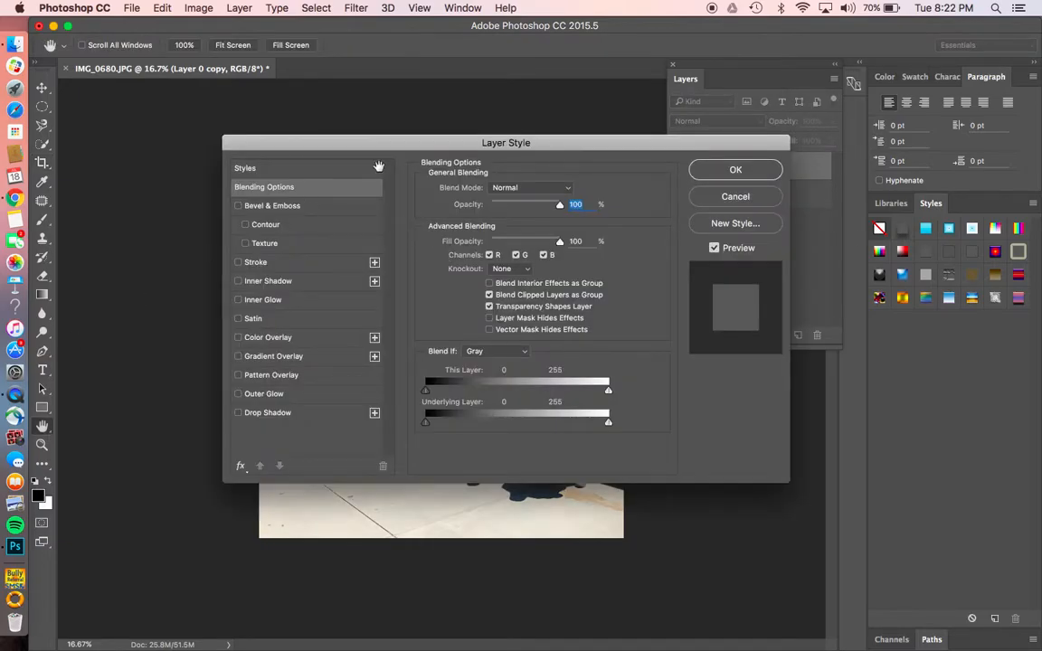
{"action": "left_click", "coordinate": [735, 197]}
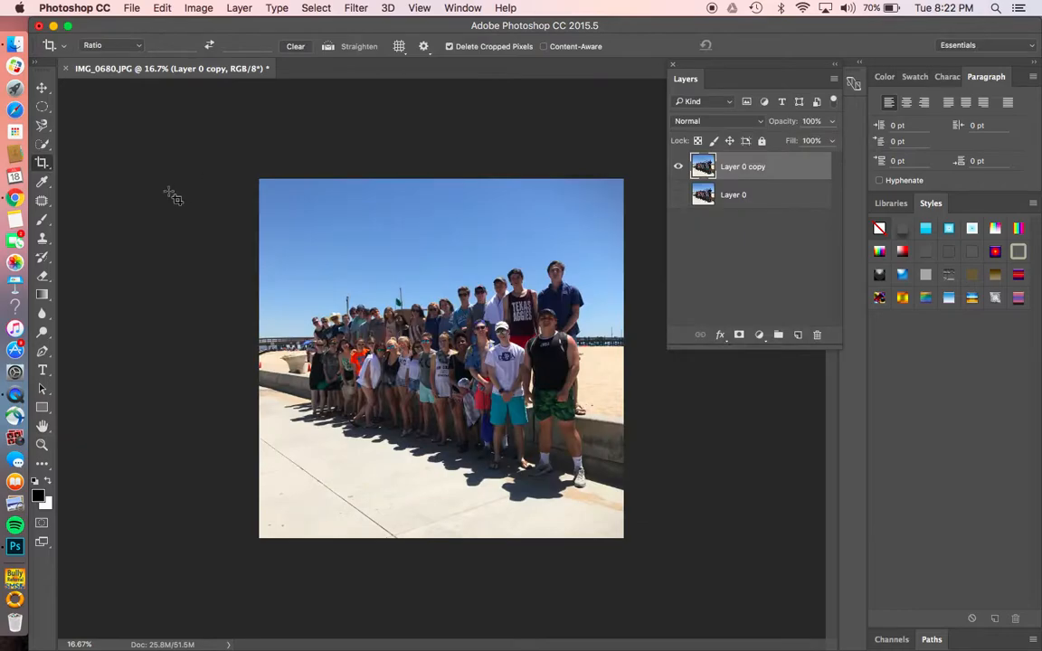
Step: Add a text box across the group of people reading DECA in black ClementePDaq at 800 pt
{"action": "left_click", "coordinate": [43, 370]}
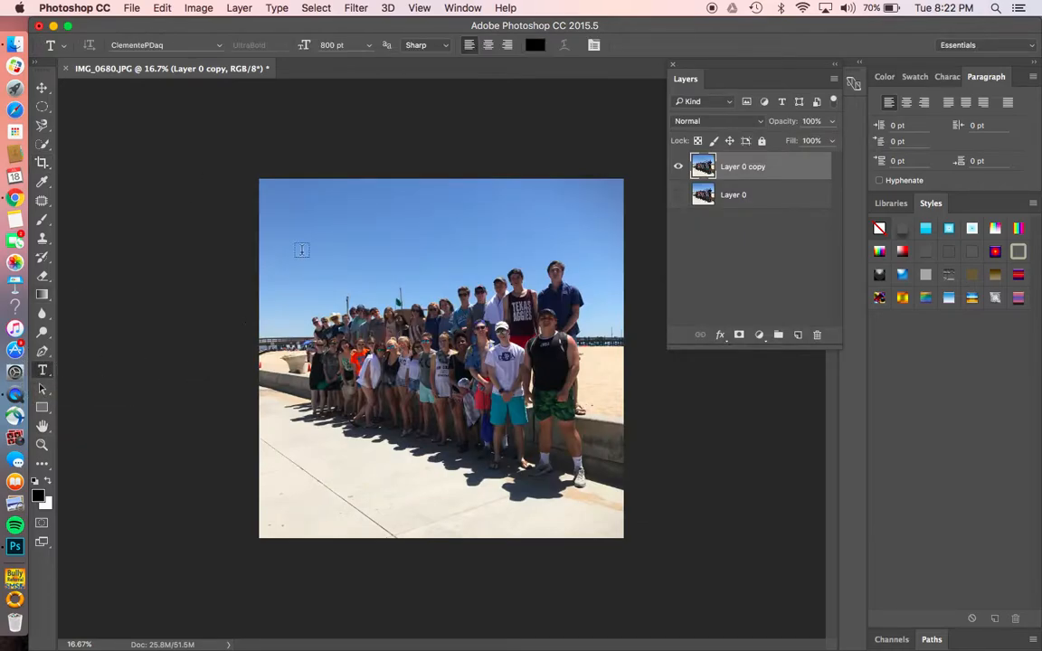
{"action": "left_click_drag", "start_coordinate": [292, 273], "coordinate": [600, 482]}
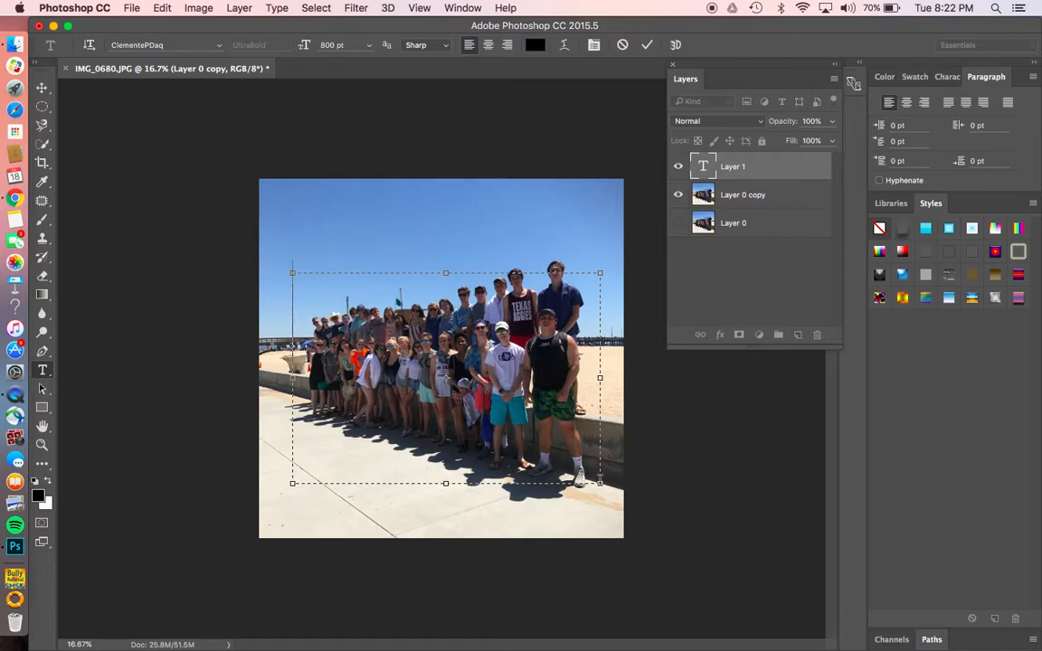
{"action": "type", "text": "DECA"}
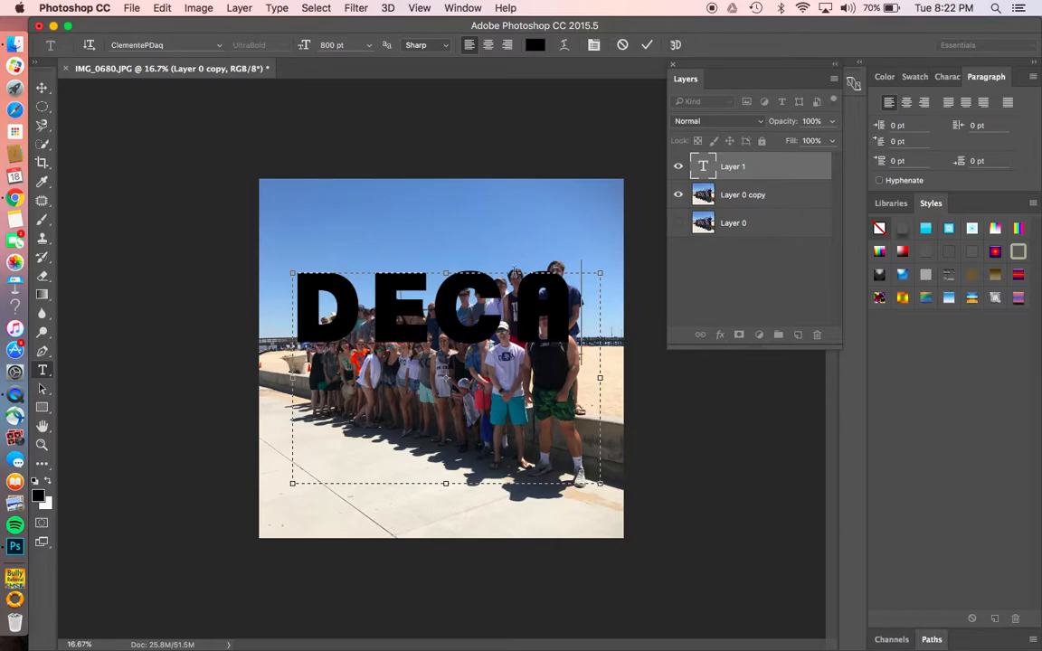
{"action": "left_click", "coordinate": [648, 45]}
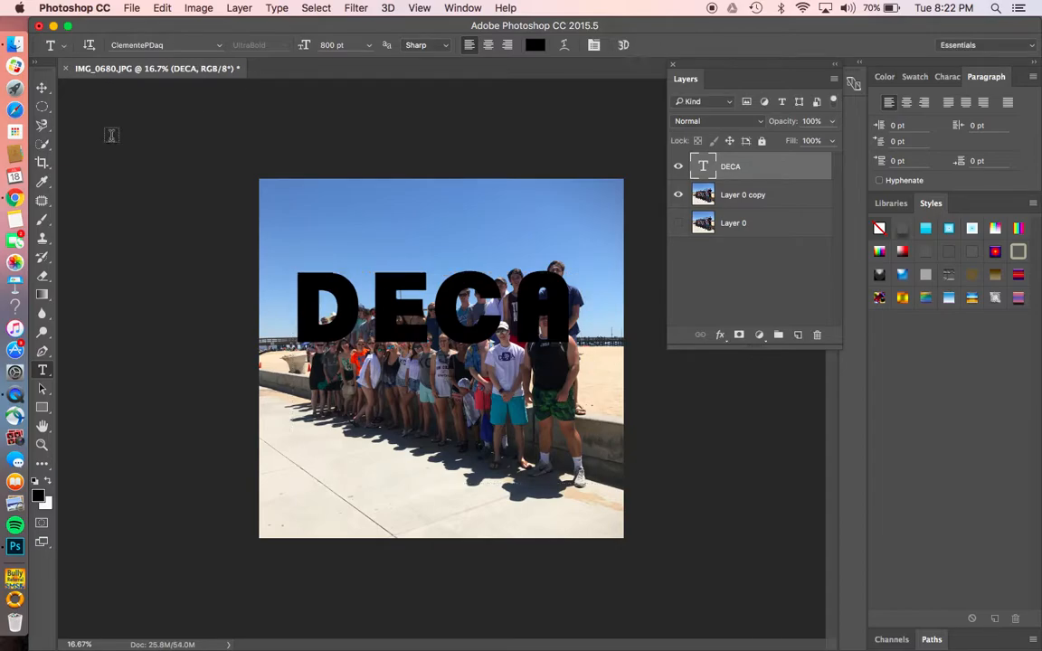
Step: Free-transform the DECA text to about 123% width and 132% height and position it across the photo's lower half
{"action": "left_click", "coordinate": [40, 89]}
{"action": "left_click_drag", "start_coordinate": [407, 330], "coordinate": [406, 455]}
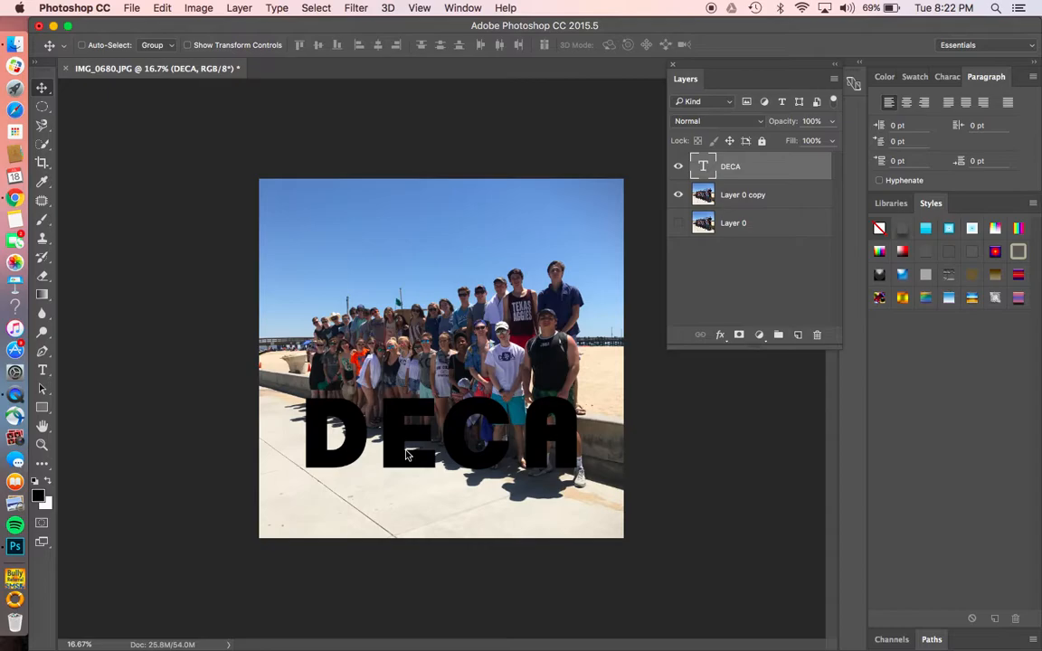
{"action": "key", "text": "super+t"}
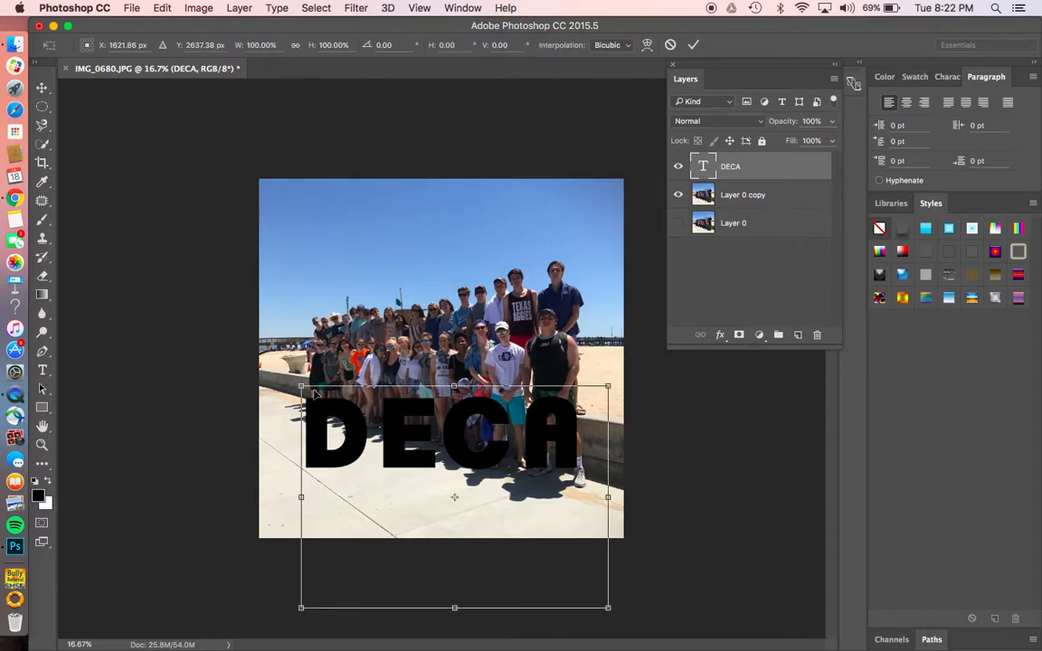
{"action": "left_click", "coordinate": [161, 16]}
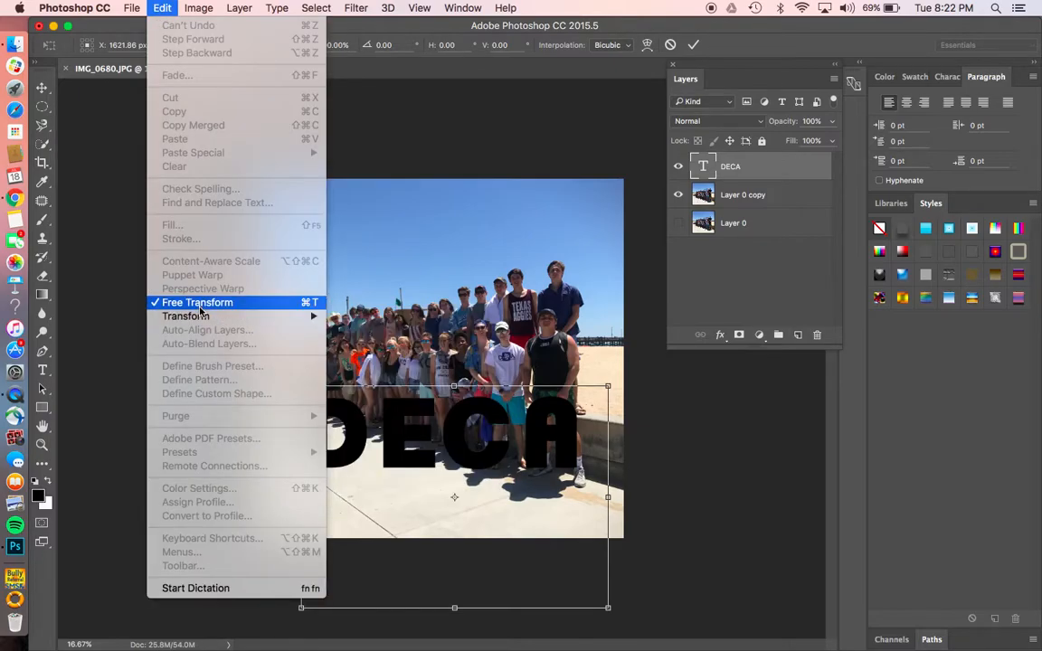
{"action": "left_click", "coordinate": [607, 386]}
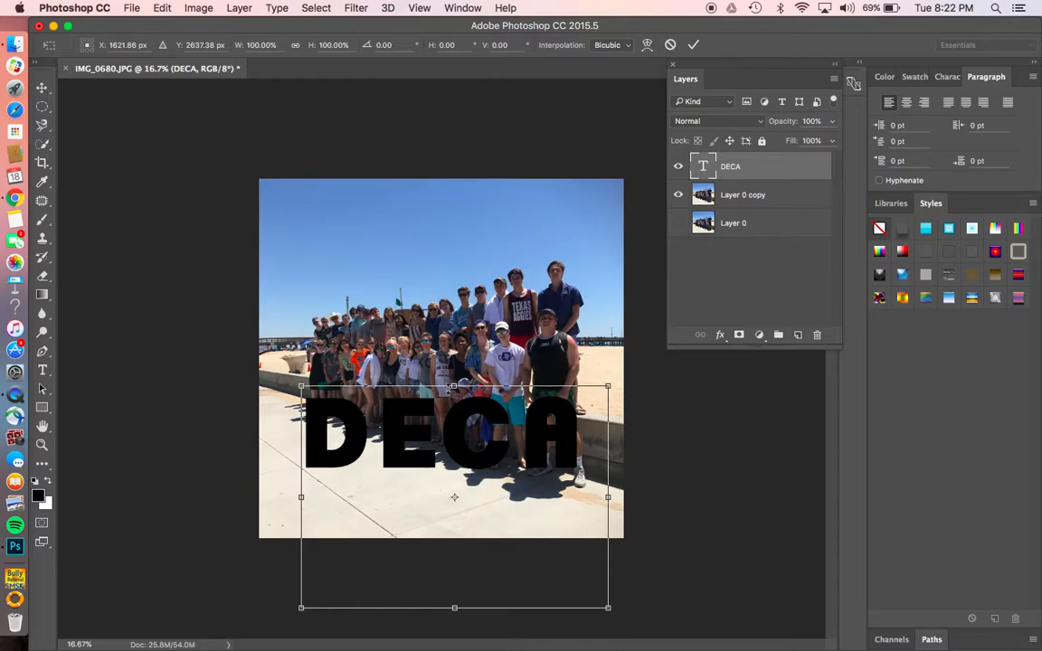
{"action": "left_click_drag", "start_coordinate": [454, 385], "coordinate": [450, 324]}
{"action": "left_click_drag", "start_coordinate": [300, 326], "coordinate": [264, 317]}
{"action": "left_click_drag", "start_coordinate": [608, 461], "coordinate": [644, 463]}
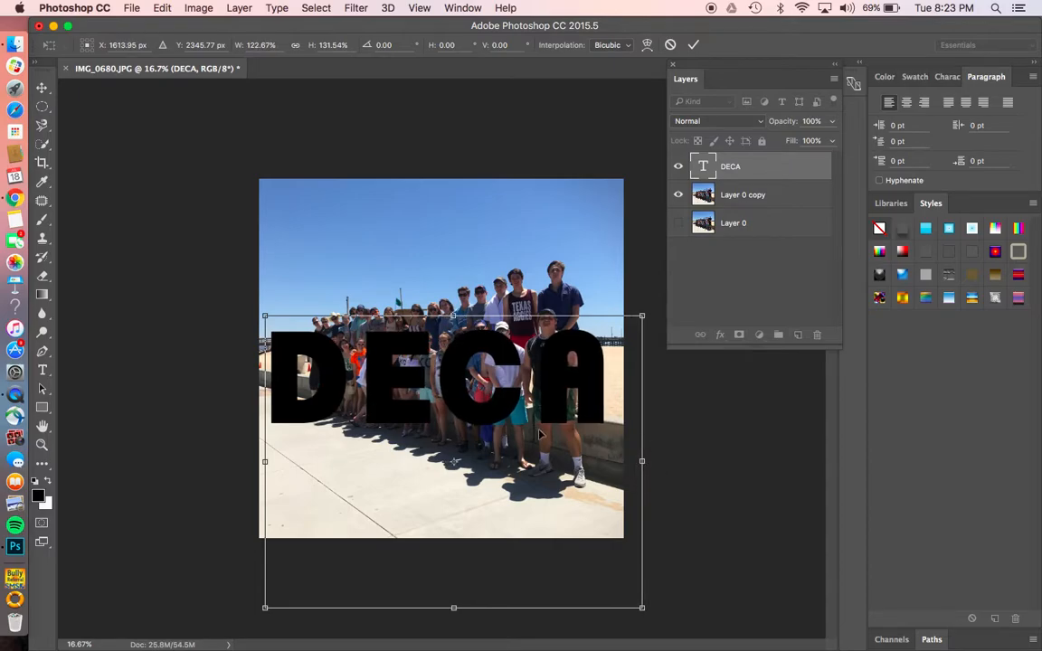
{"action": "left_click_drag", "start_coordinate": [495, 411], "coordinate": [496, 468]}
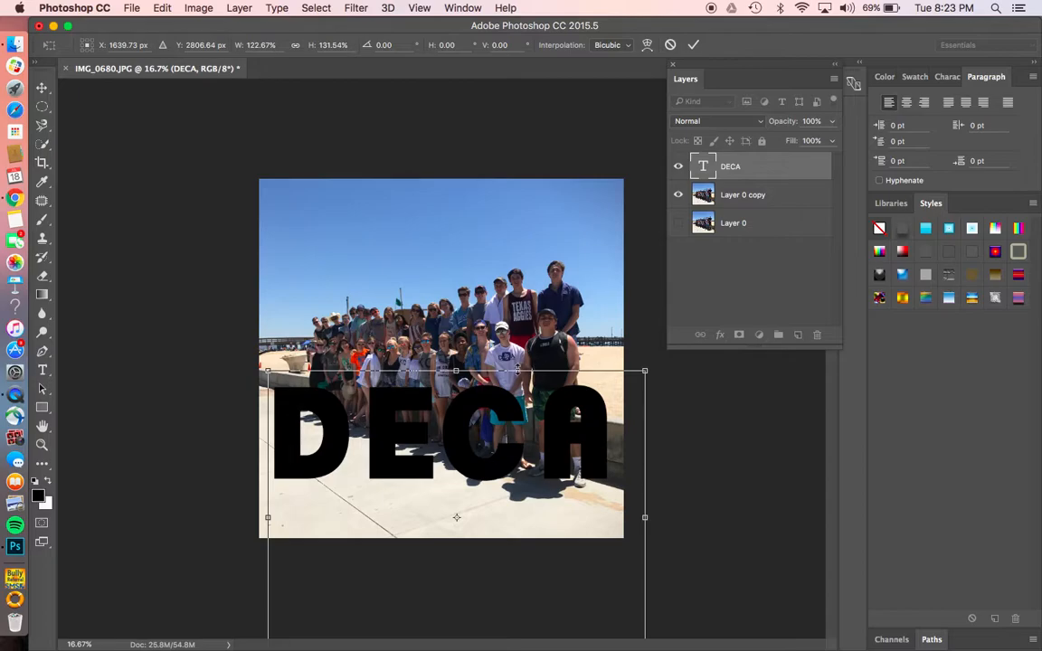
{"action": "left_click", "coordinate": [694, 44]}
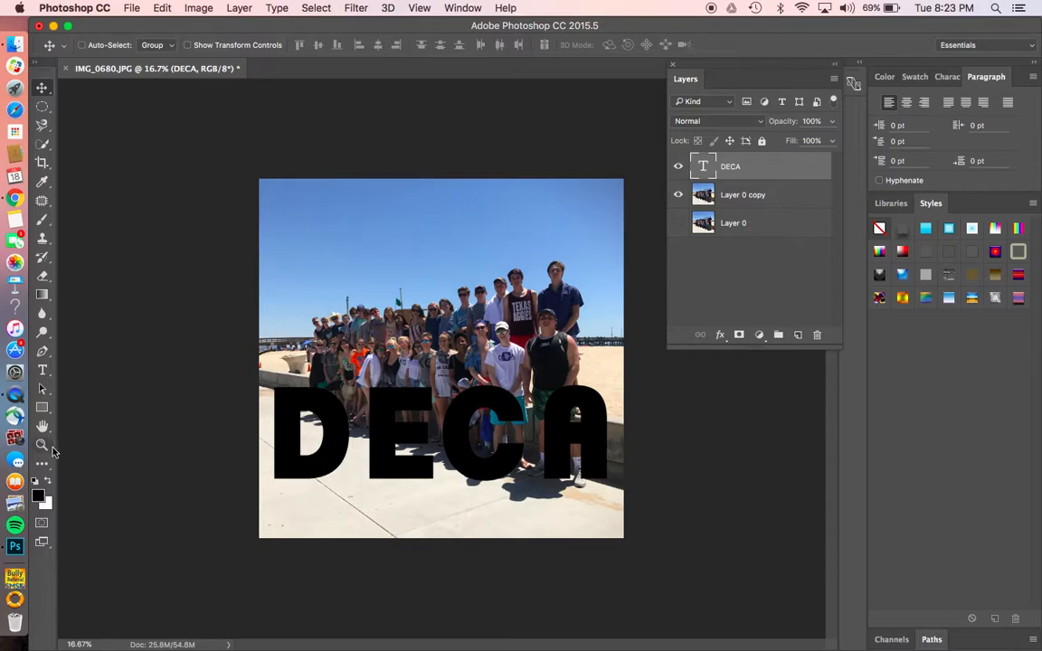
{"action": "left_click", "coordinate": [39, 499]}
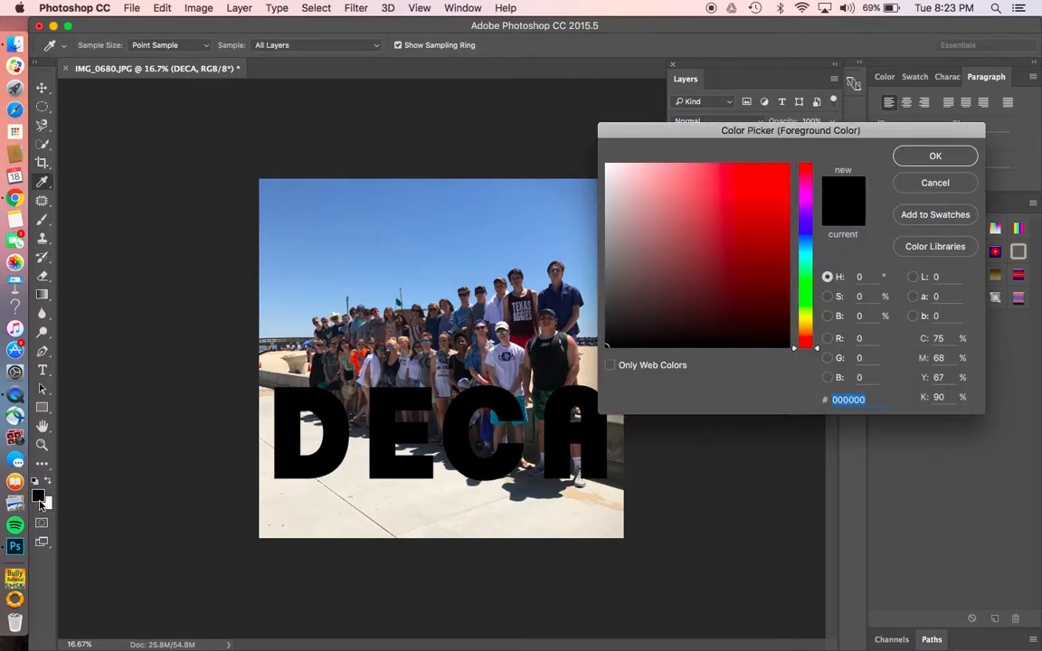
{"action": "left_click_drag", "start_coordinate": [783, 134], "coordinate": [399, 125]}
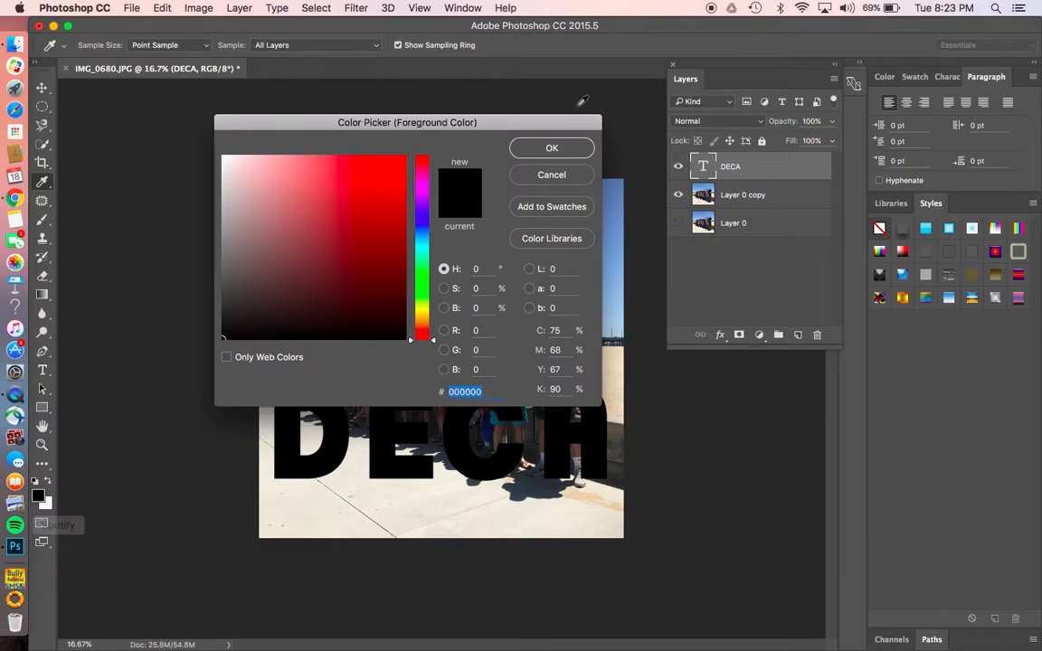
{"action": "left_click", "coordinate": [552, 175]}
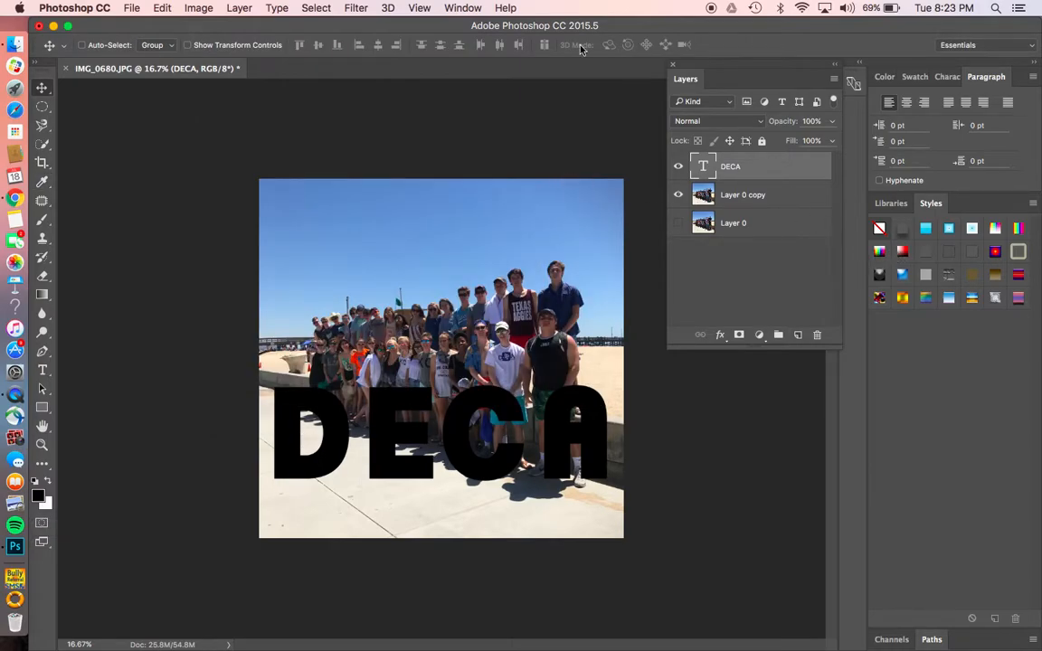
{"action": "left_click", "coordinate": [43, 371]}
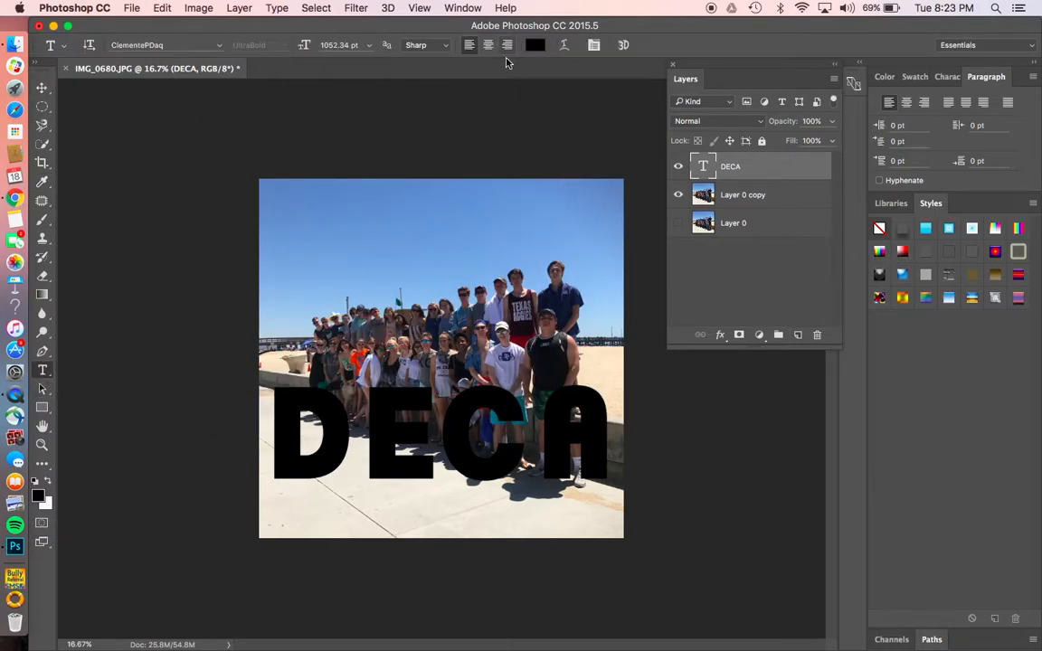
{"action": "left_click", "coordinate": [535, 45]}
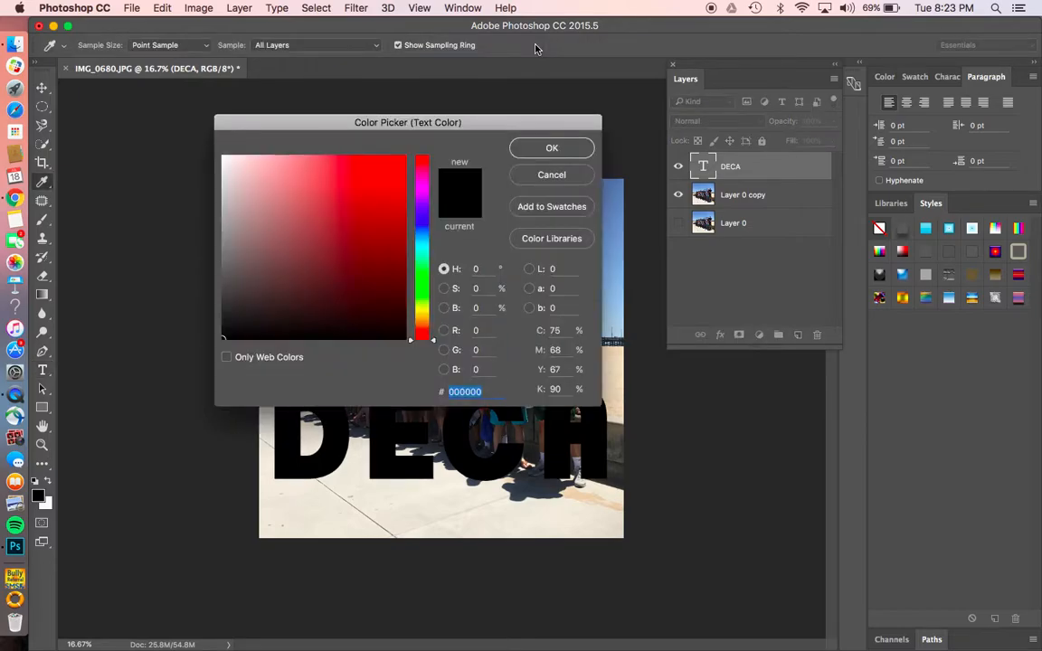
{"action": "left_click", "coordinate": [559, 175]}
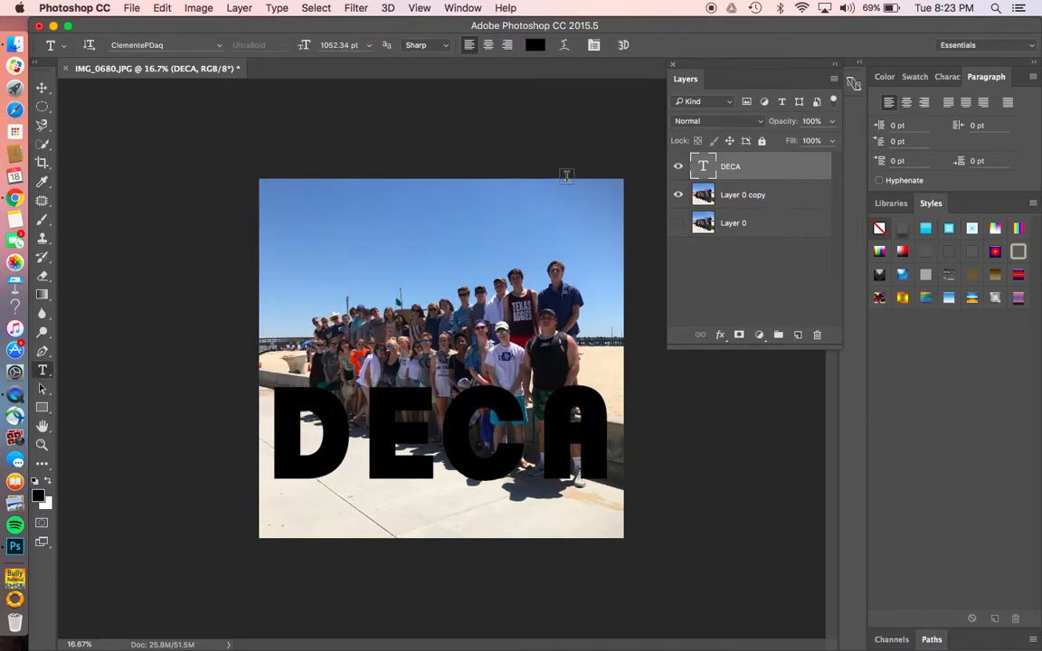
Step: Show the Color panel, look through the swatches, and set the foreground color to a muted red
{"action": "left_click", "coordinate": [452, 8]}
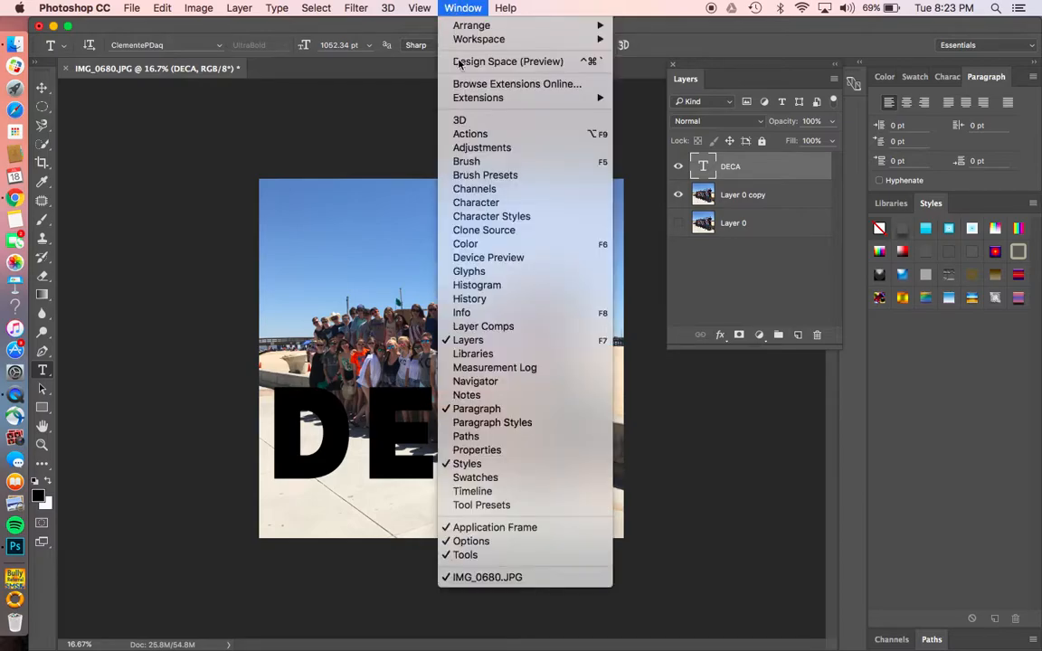
{"action": "left_click", "coordinate": [465, 245]}
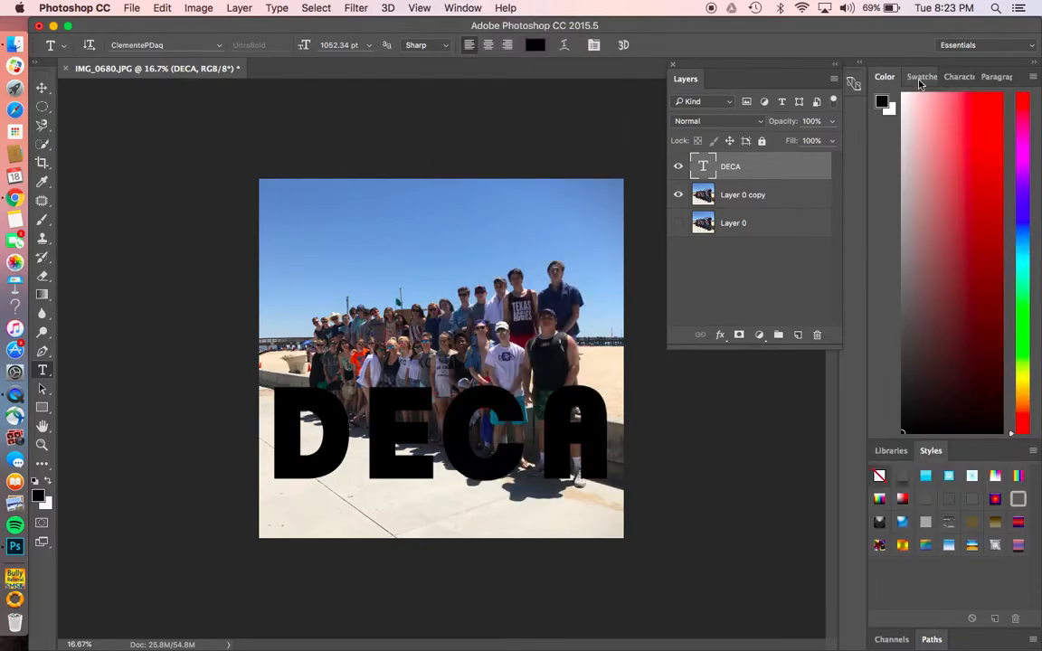
{"action": "left_click", "coordinate": [922, 76]}
{"action": "left_click", "coordinate": [901, 139]}
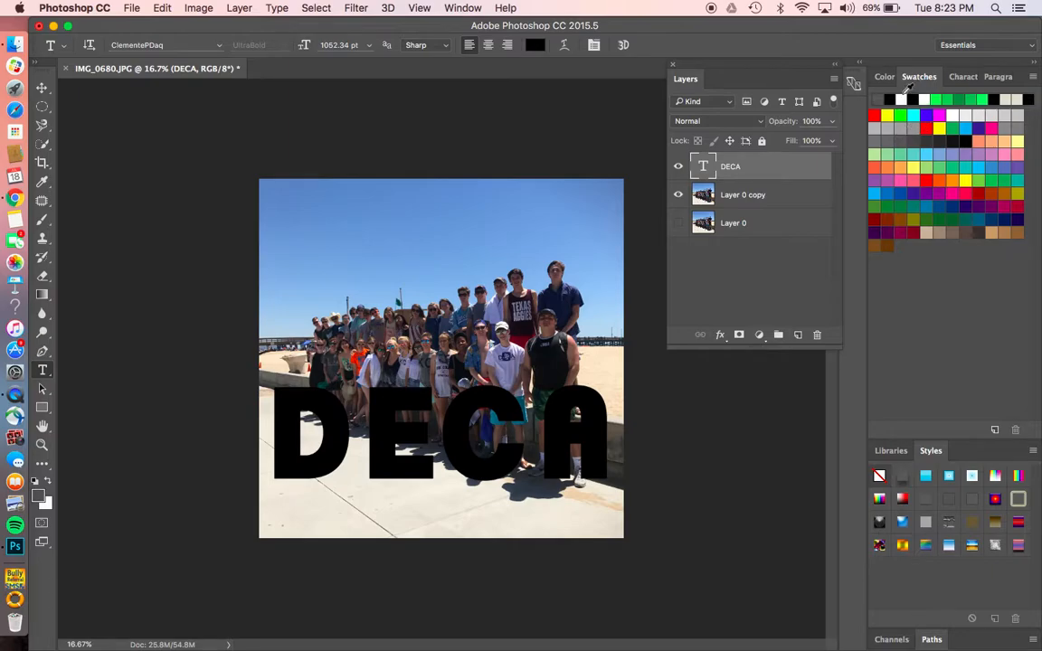
{"action": "left_click", "coordinate": [885, 78]}
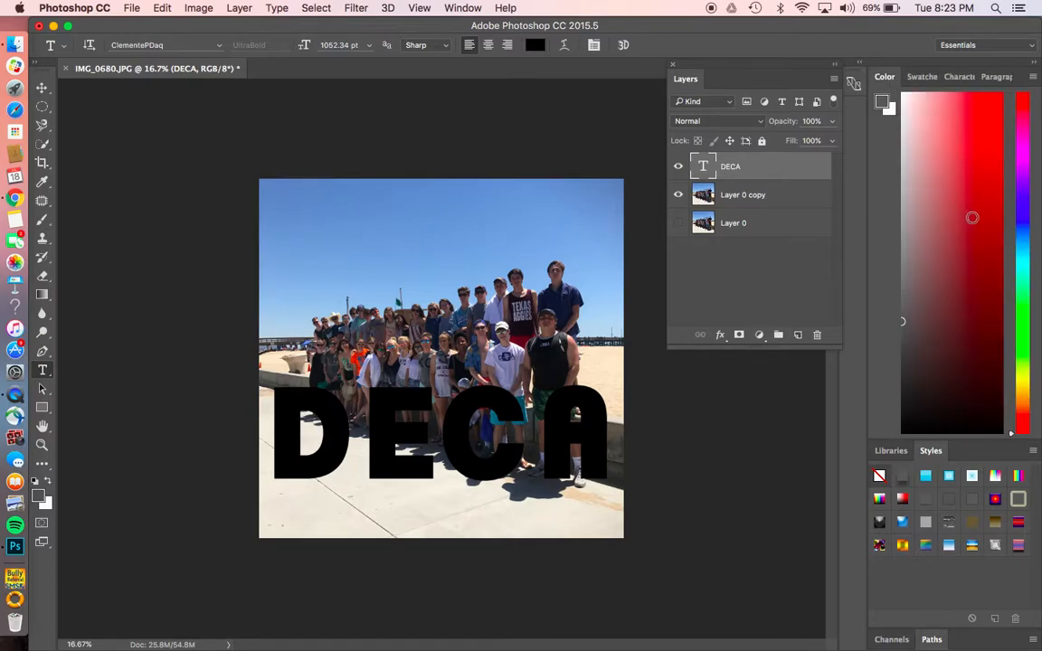
{"action": "left_click", "coordinate": [938, 198]}
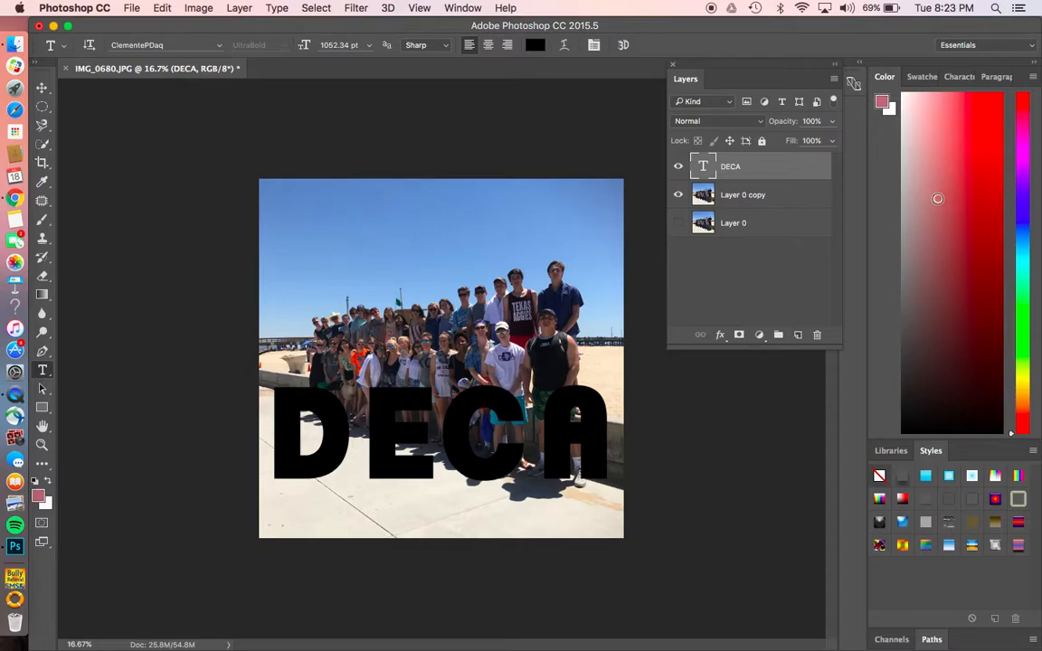
{"action": "left_click", "coordinate": [38, 496]}
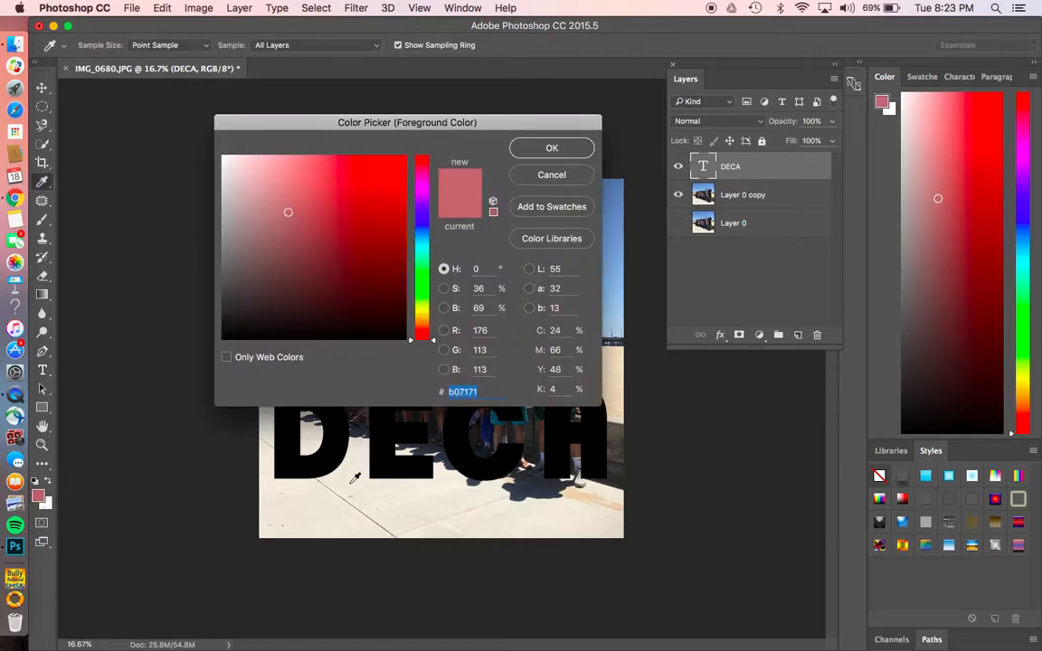
{"action": "left_click_drag", "start_coordinate": [441, 123], "coordinate": [436, 367]}
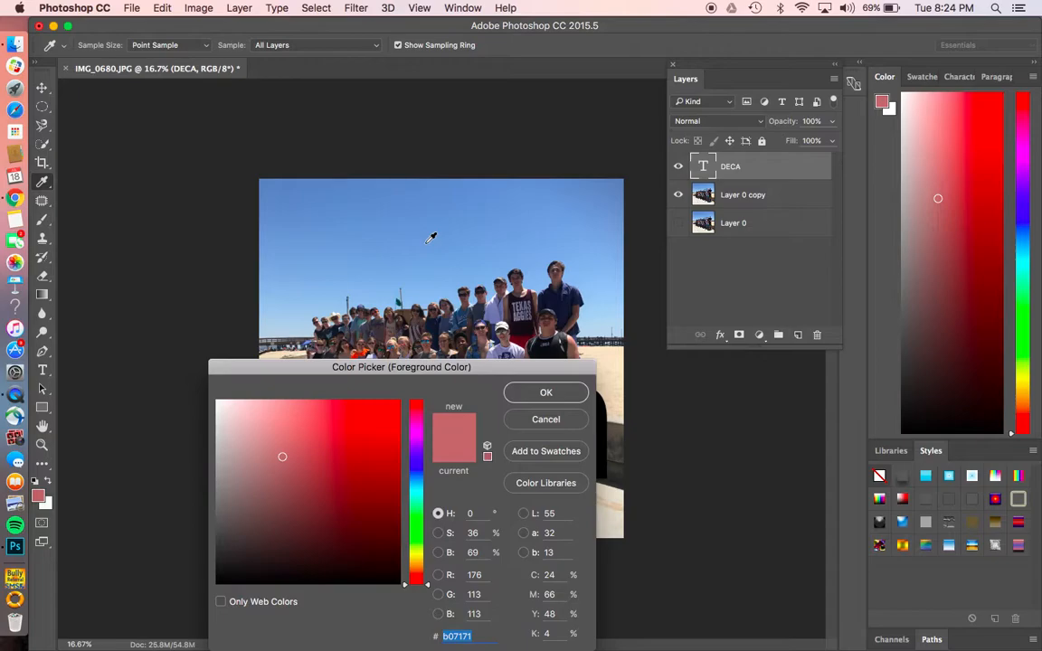
{"action": "left_click_drag", "start_coordinate": [478, 376], "coordinate": [299, 124]}
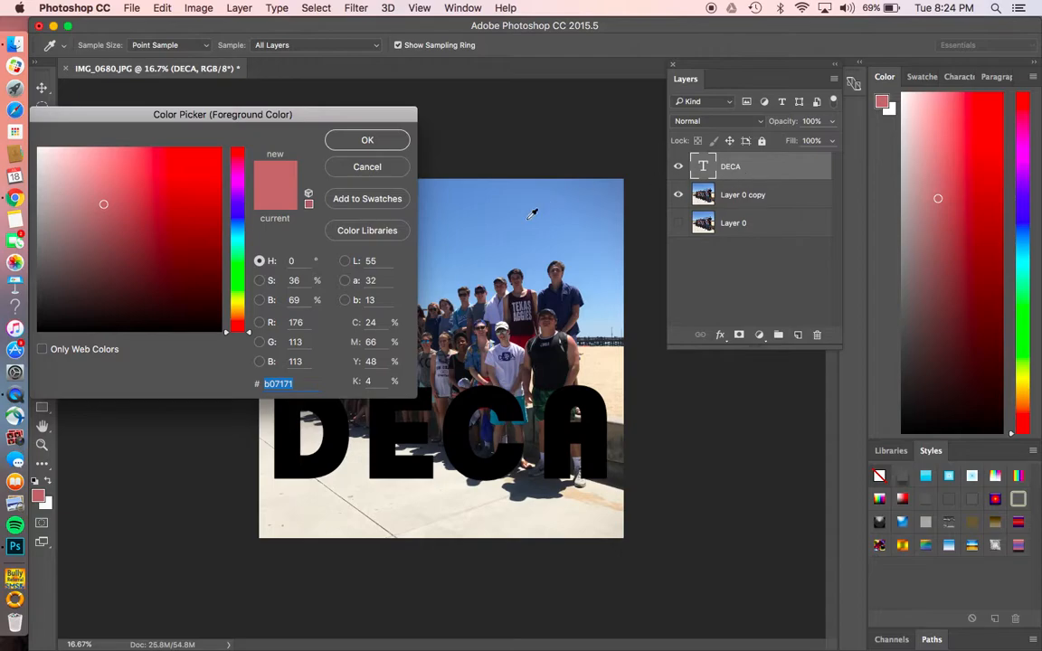
{"action": "left_click", "coordinate": [474, 194]}
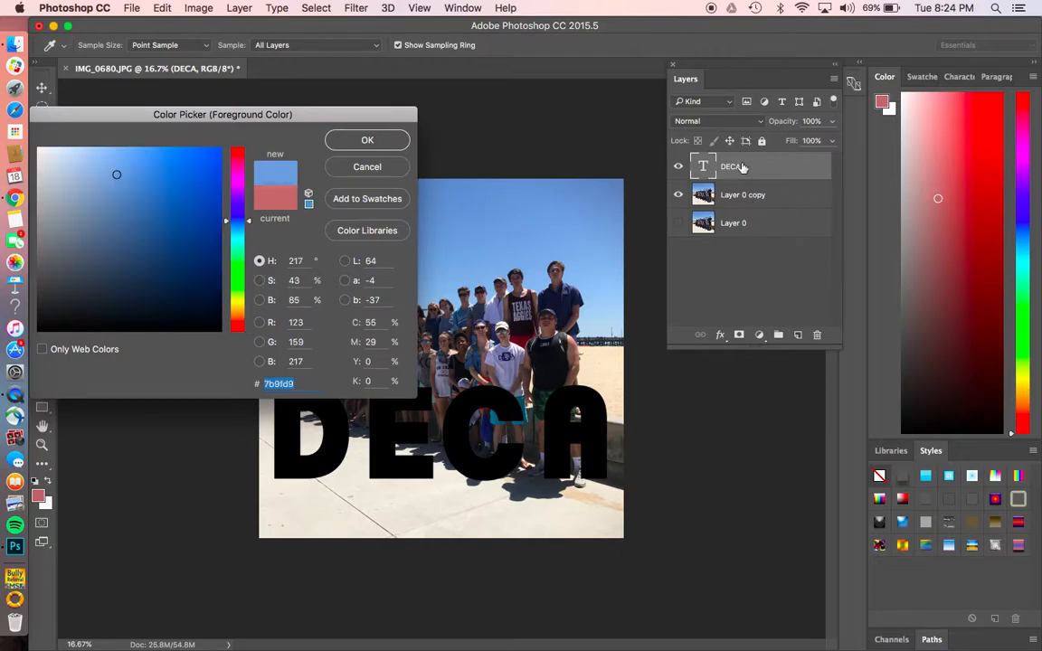
{"action": "left_click", "coordinate": [453, 378]}
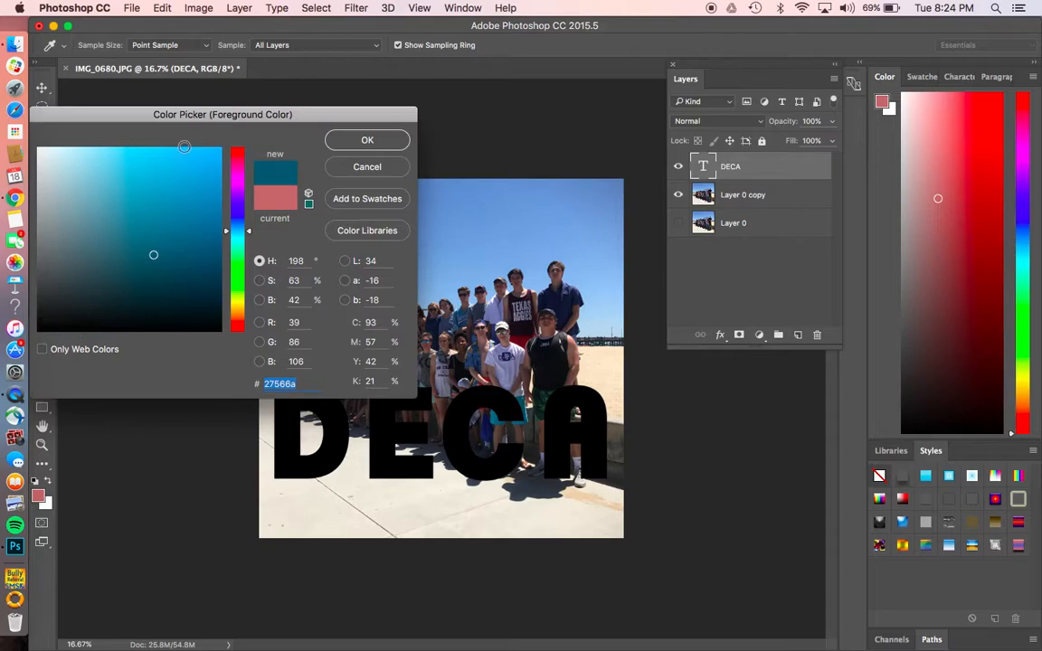
{"action": "left_click_drag", "start_coordinate": [187, 112], "coordinate": [266, 34]}
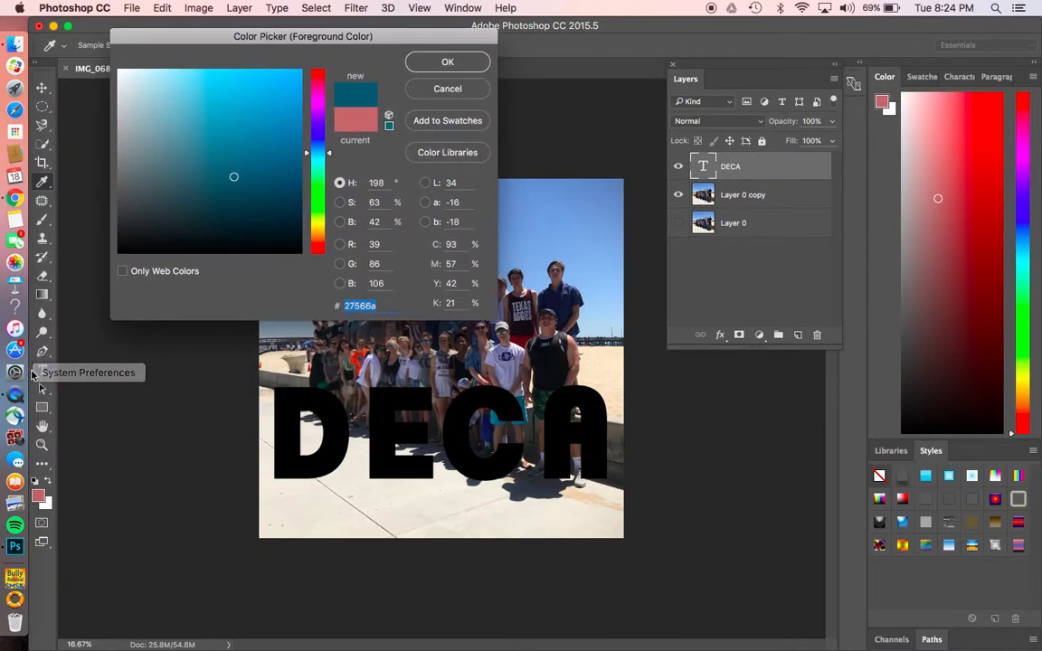
{"action": "left_click", "coordinate": [409, 398]}
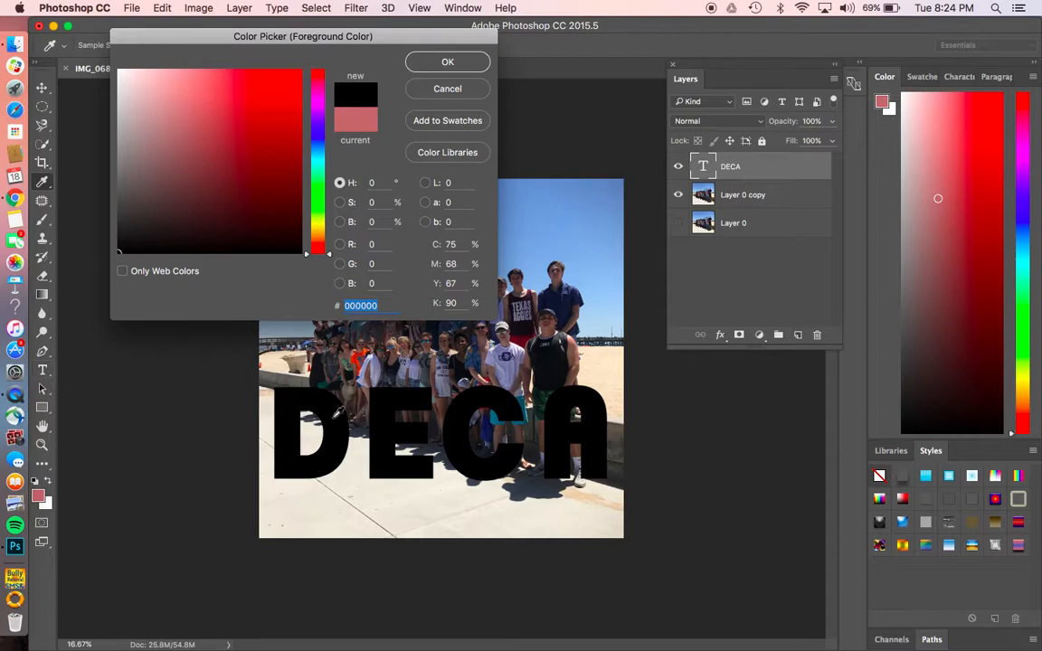
{"action": "left_click", "coordinate": [435, 88]}
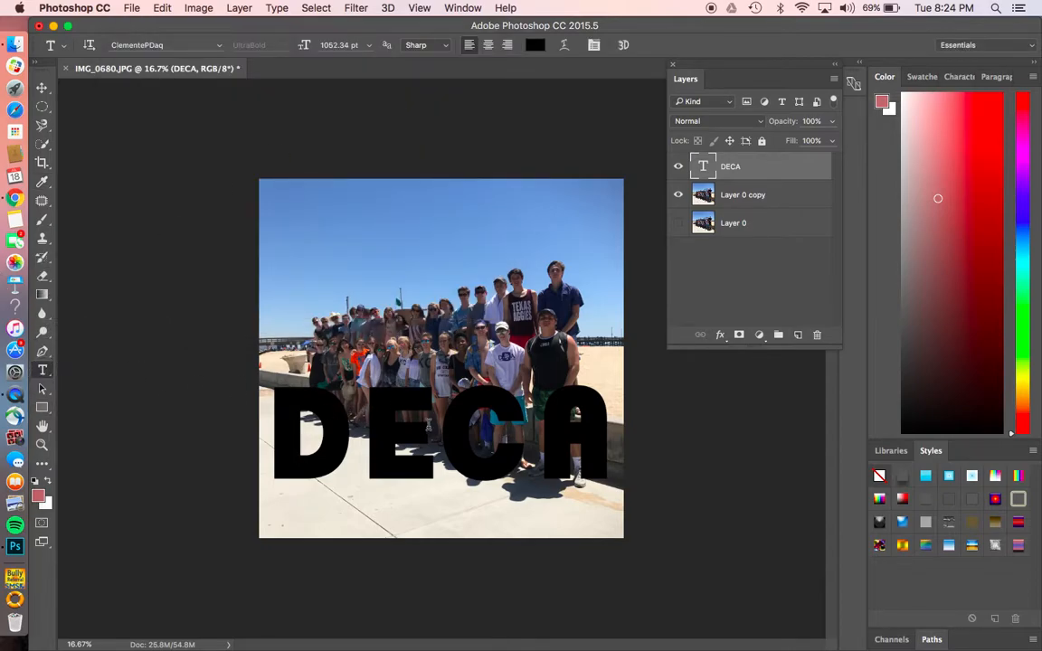
Step: Select the DECA text and recolor it with a medium blue sampled from the photo's sky (7295cd)
{"action": "double_click", "coordinate": [429, 425]}
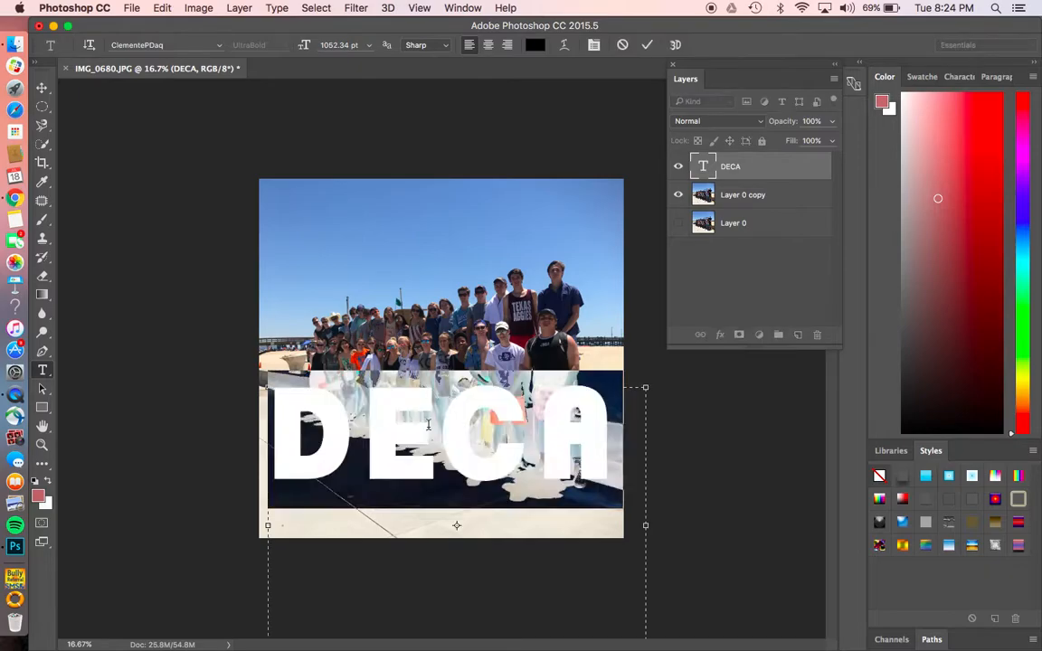
{"action": "left_click", "coordinate": [38, 494]}
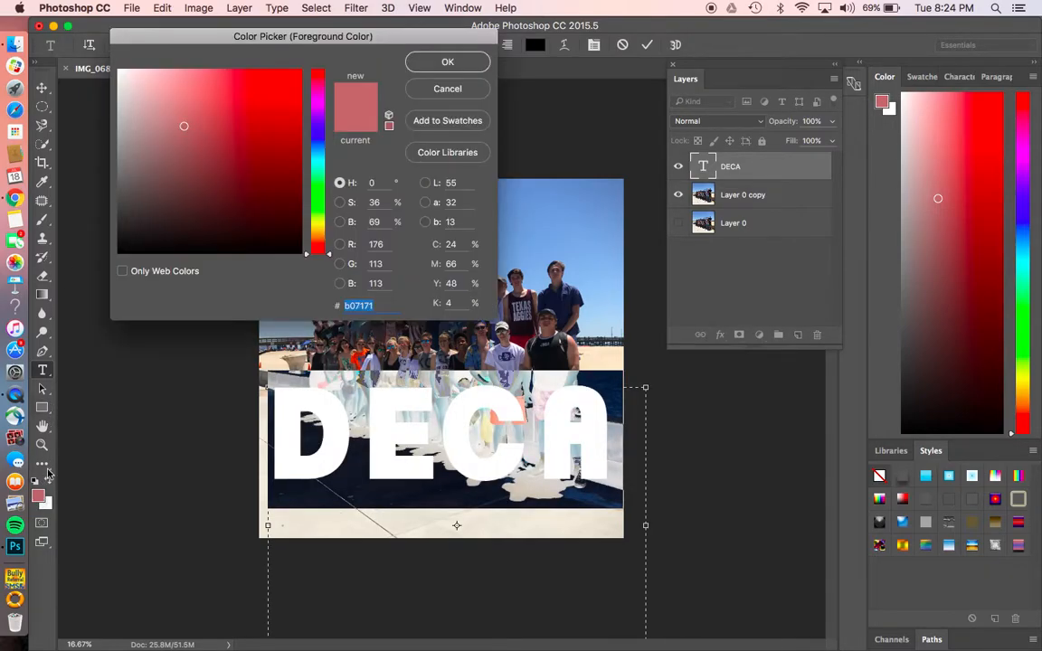
{"action": "left_click", "coordinate": [259, 89]}
{"action": "left_click", "coordinate": [581, 207]}
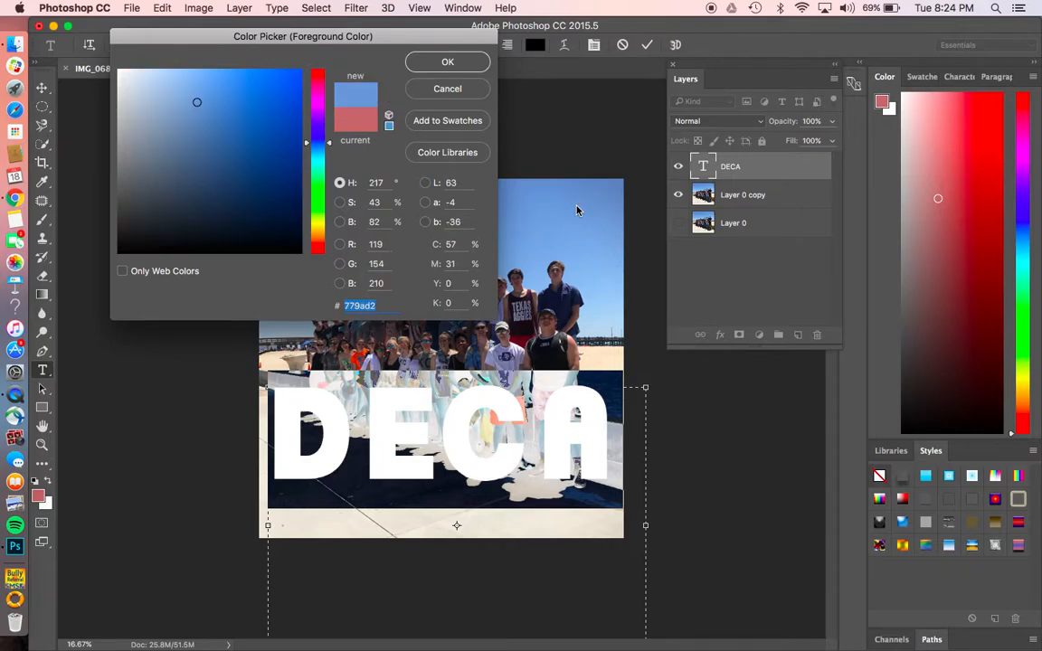
{"action": "left_click", "coordinate": [582, 214]}
{"action": "left_click", "coordinate": [523, 190]}
{"action": "left_click", "coordinate": [527, 201]}
{"action": "left_click", "coordinate": [529, 333]}
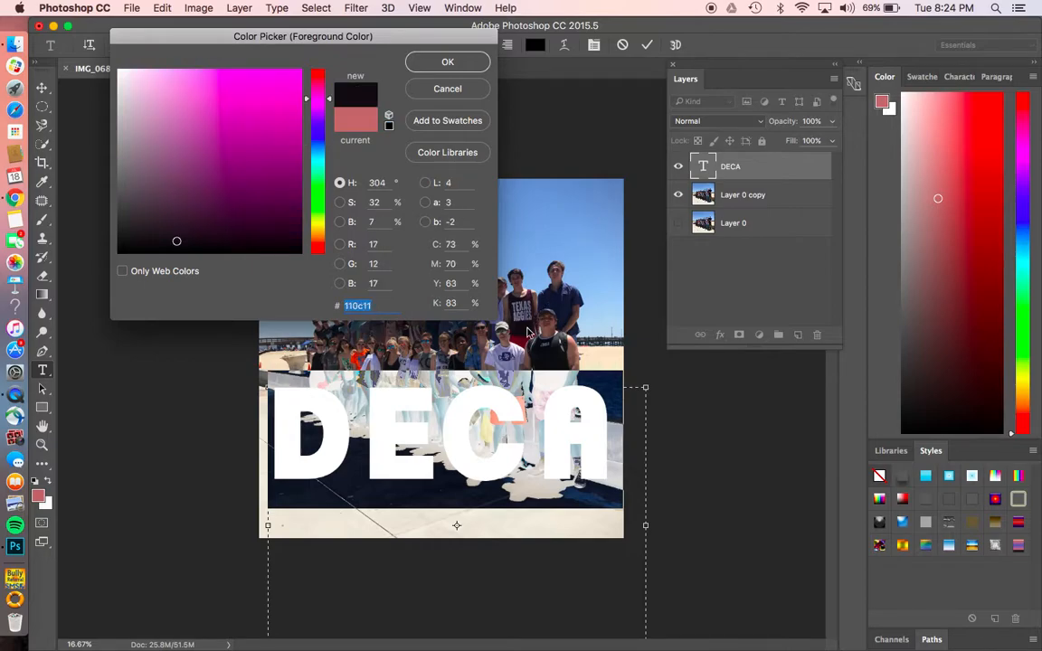
{"action": "left_click", "coordinate": [600, 364]}
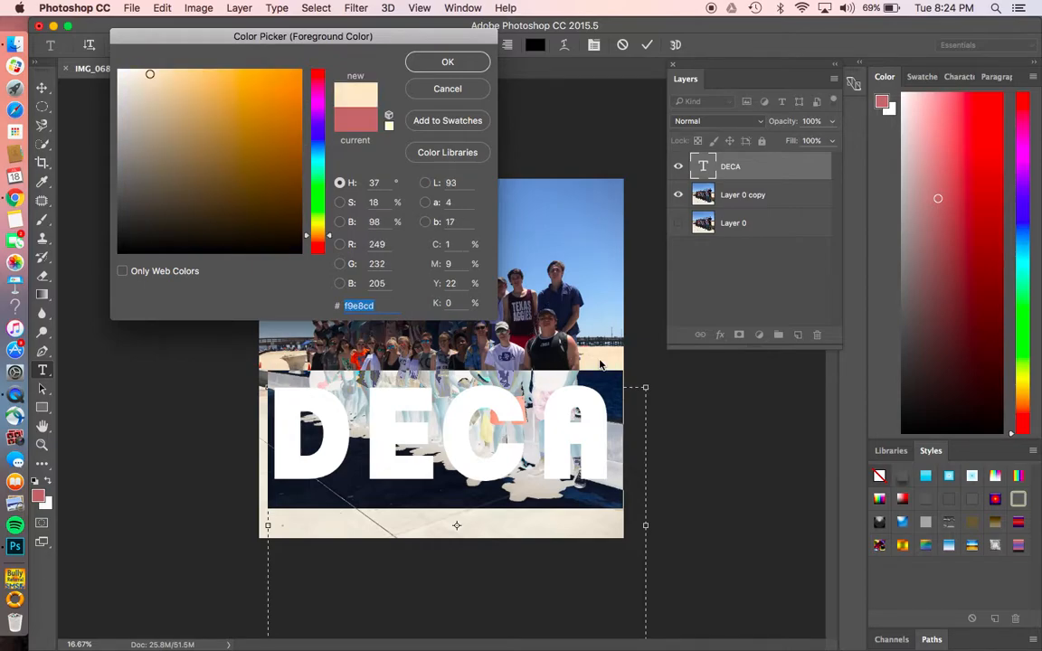
{"action": "left_click", "coordinate": [558, 214]}
{"action": "left_click", "coordinate": [514, 170]}
{"action": "left_click", "coordinate": [445, 64]}
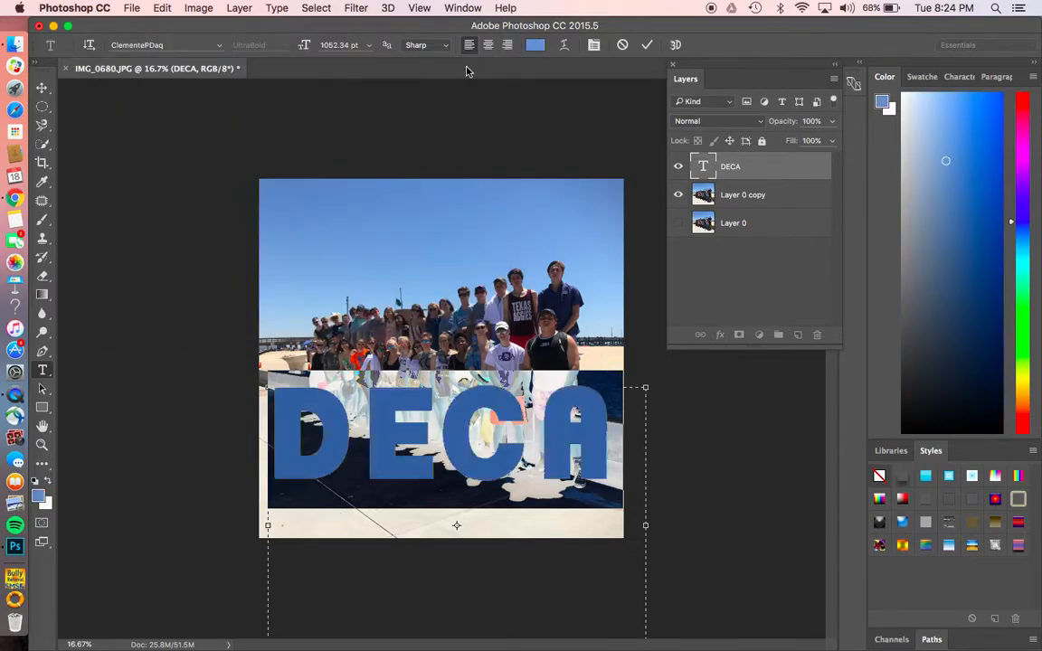
Step: Reselect the DECA text and sample a light blue (b4d1f1) from the sky just above the horizon as the new foreground color
{"action": "left_click", "coordinate": [471, 507]}
{"action": "double_click", "coordinate": [427, 437]}
{"action": "left_click", "coordinate": [38, 495]}
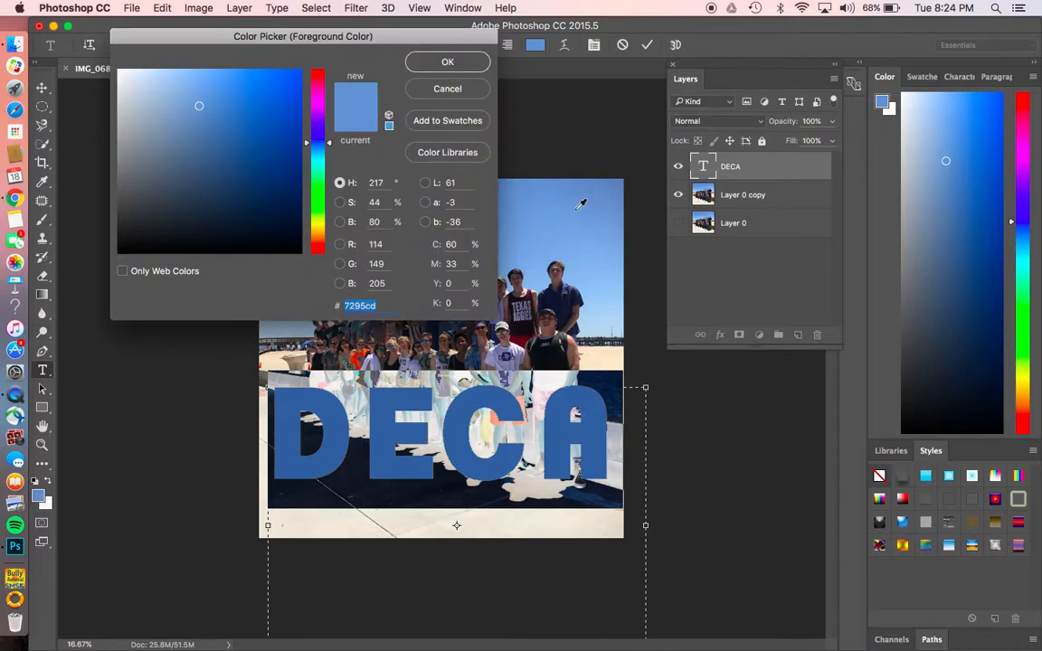
{"action": "left_click", "coordinate": [606, 326]}
{"action": "left_click", "coordinate": [607, 310]}
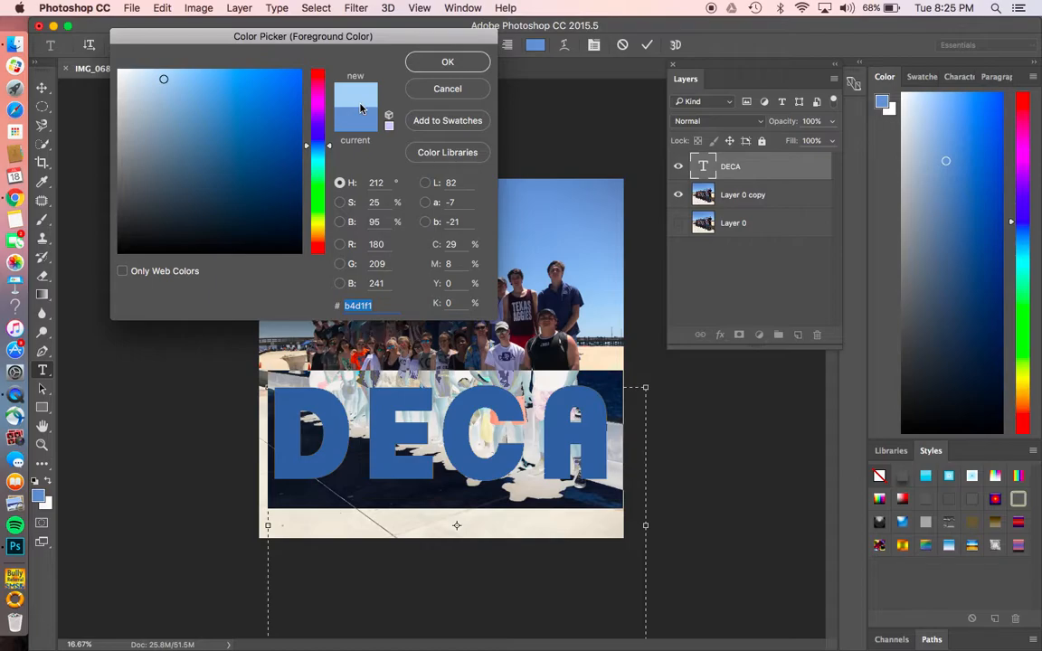
Step: Save the sampled light blue as a swatch named "My light blue for basketball poster", adding it to the current library
{"action": "left_click", "coordinate": [441, 122]}
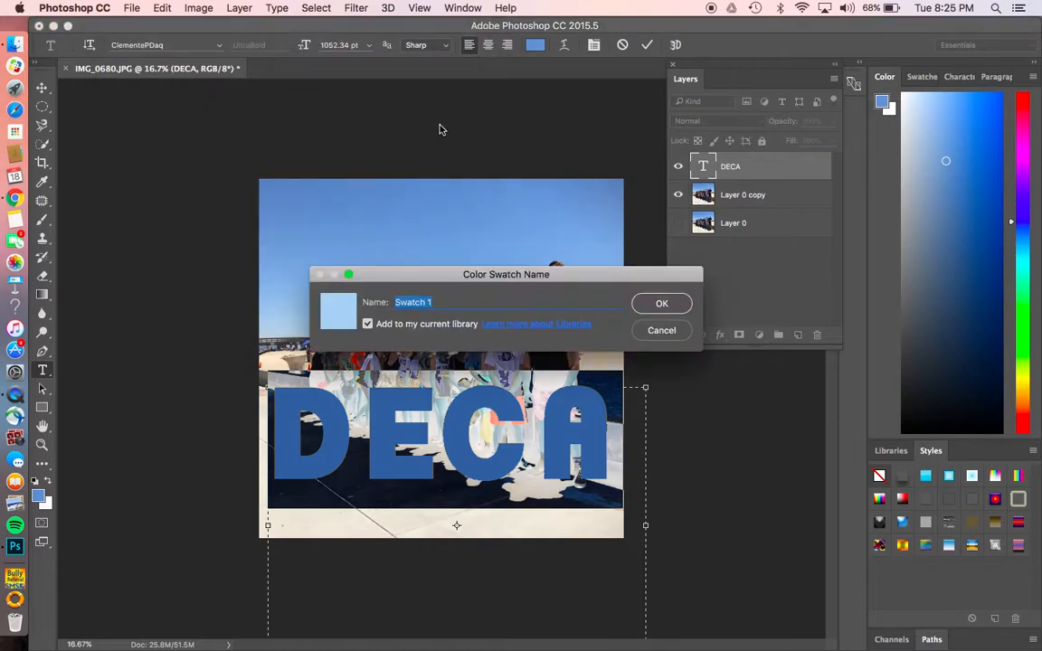
{"action": "type", "text": "My light blue for basekt"}
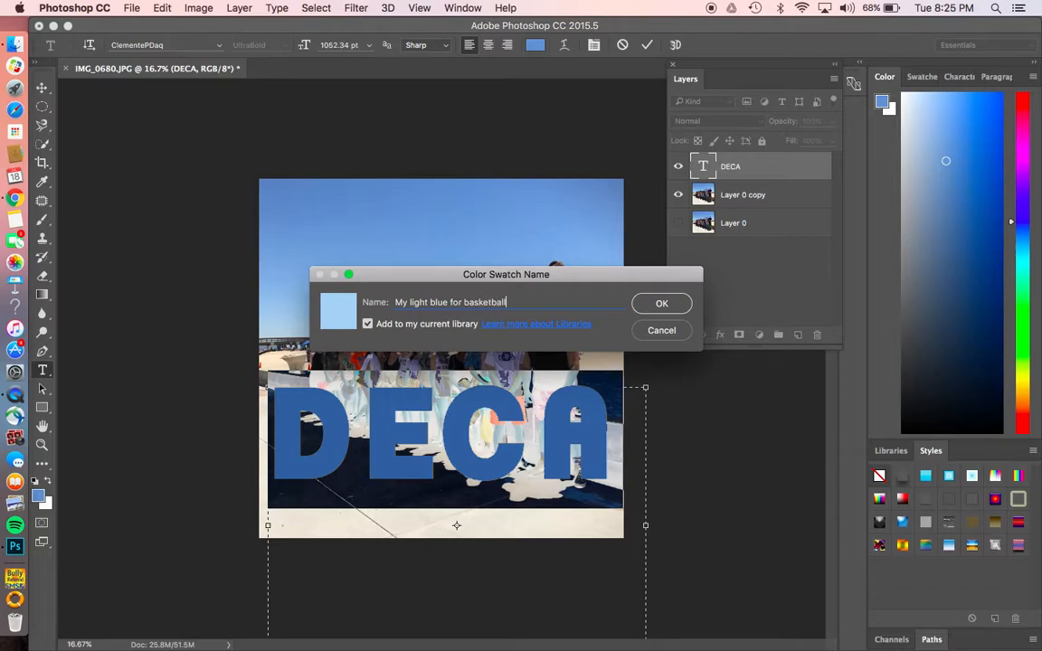
{"action": "type", "text": "poster"}
{"action": "left_click", "coordinate": [663, 302]}
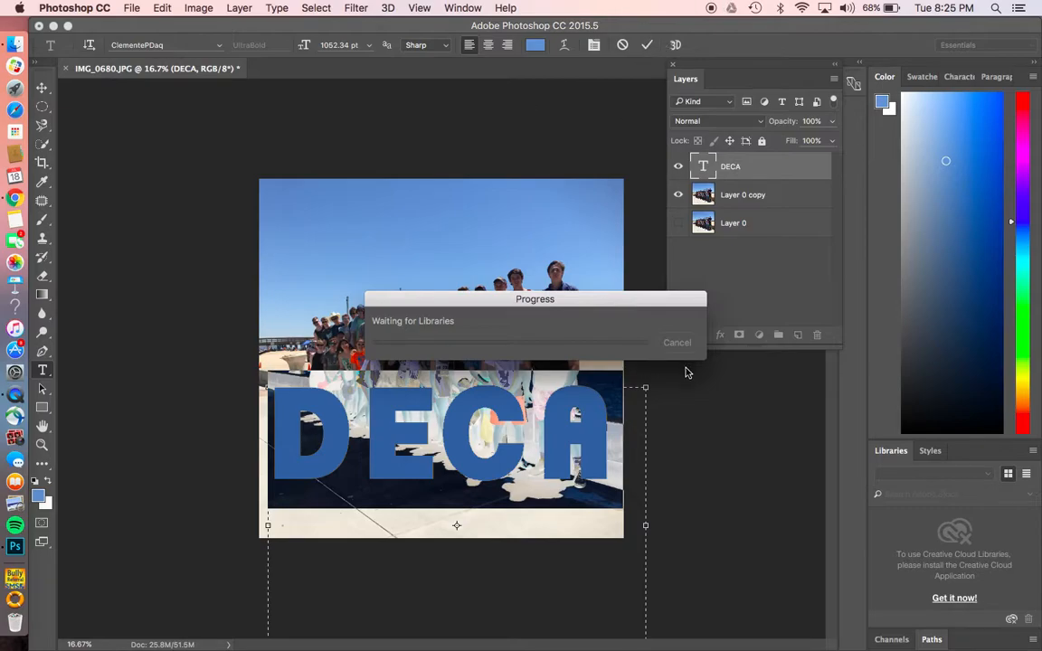
{"action": "left_click_drag", "start_coordinate": [628, 303], "coordinate": [1038, 406]}
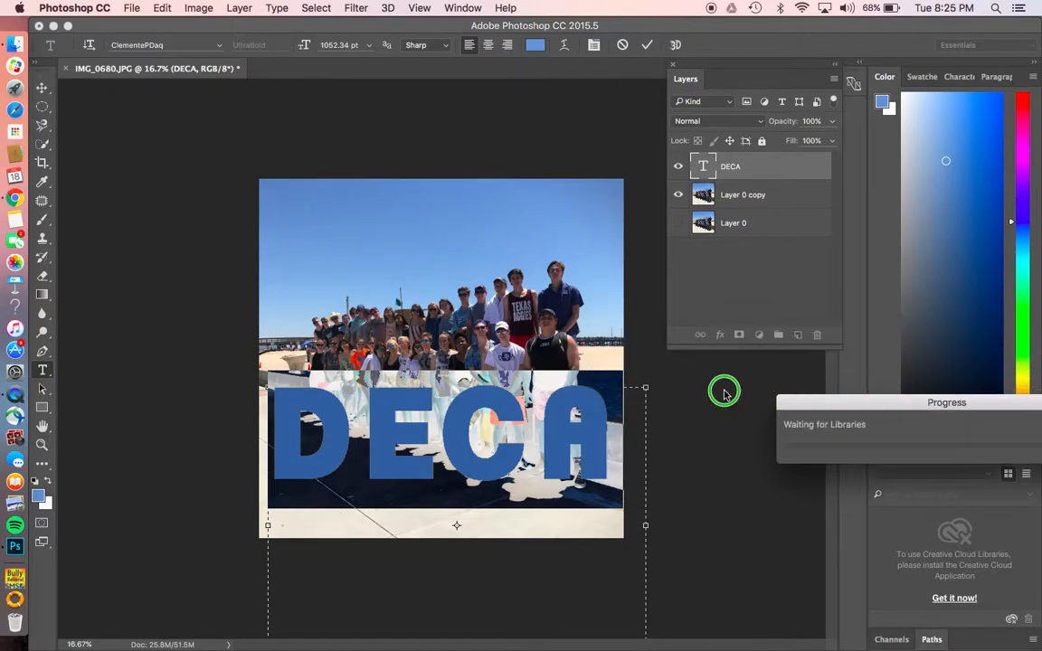
{"action": "left_click_drag", "start_coordinate": [828, 422], "coordinate": [724, 423]}
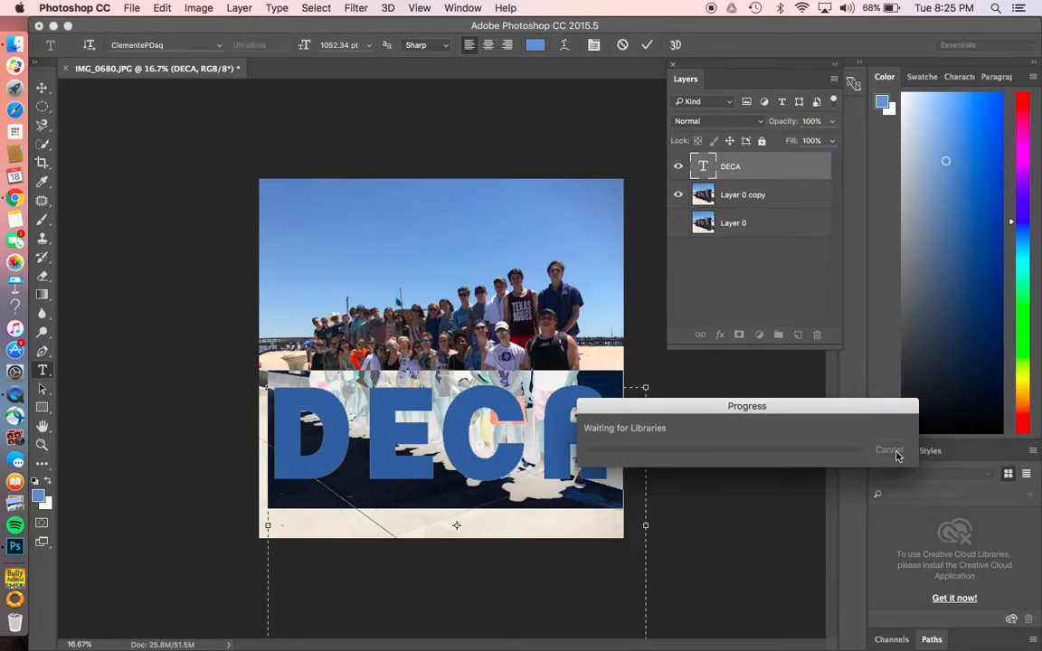